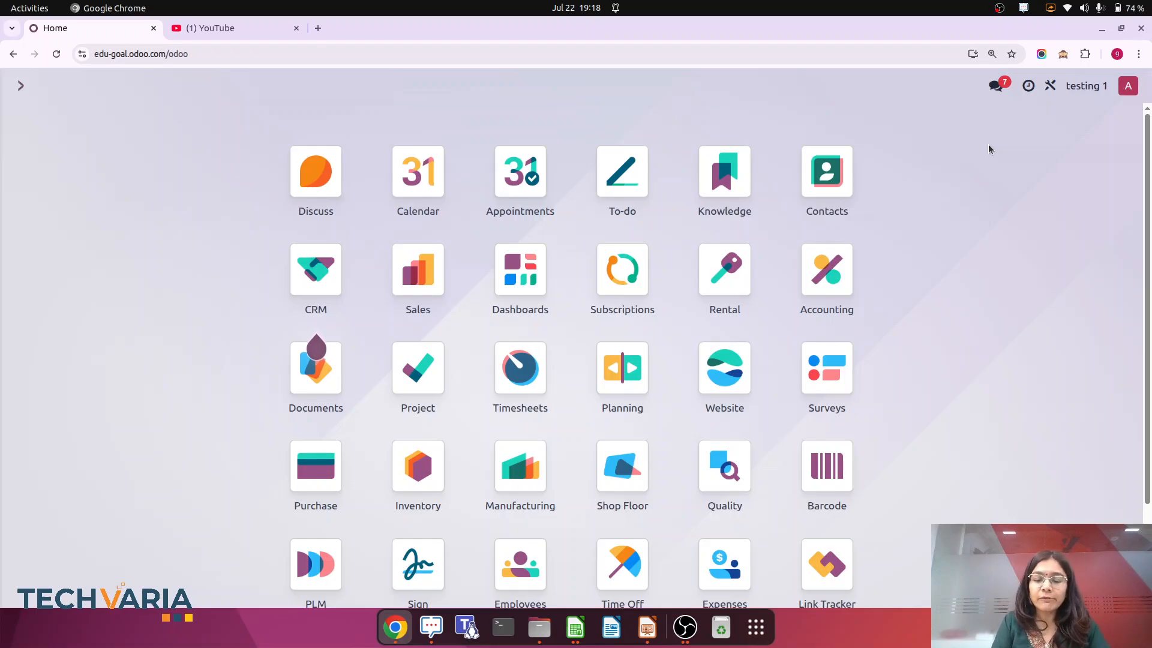
pyautogui.write('loca')
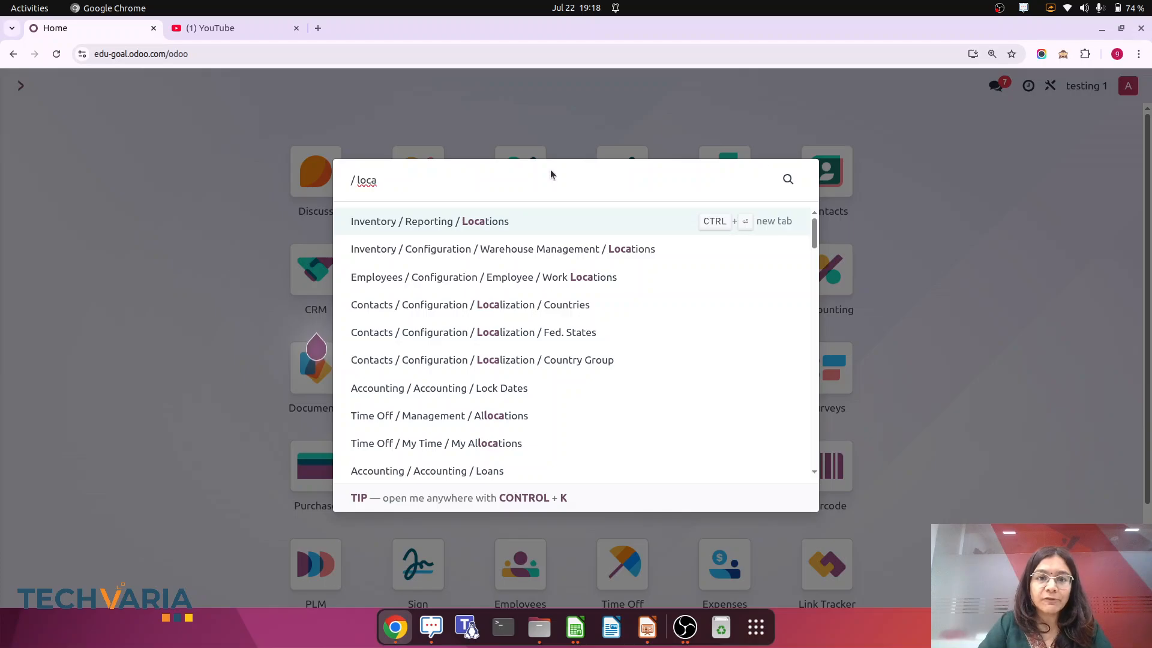
pyautogui.click(489, 222)
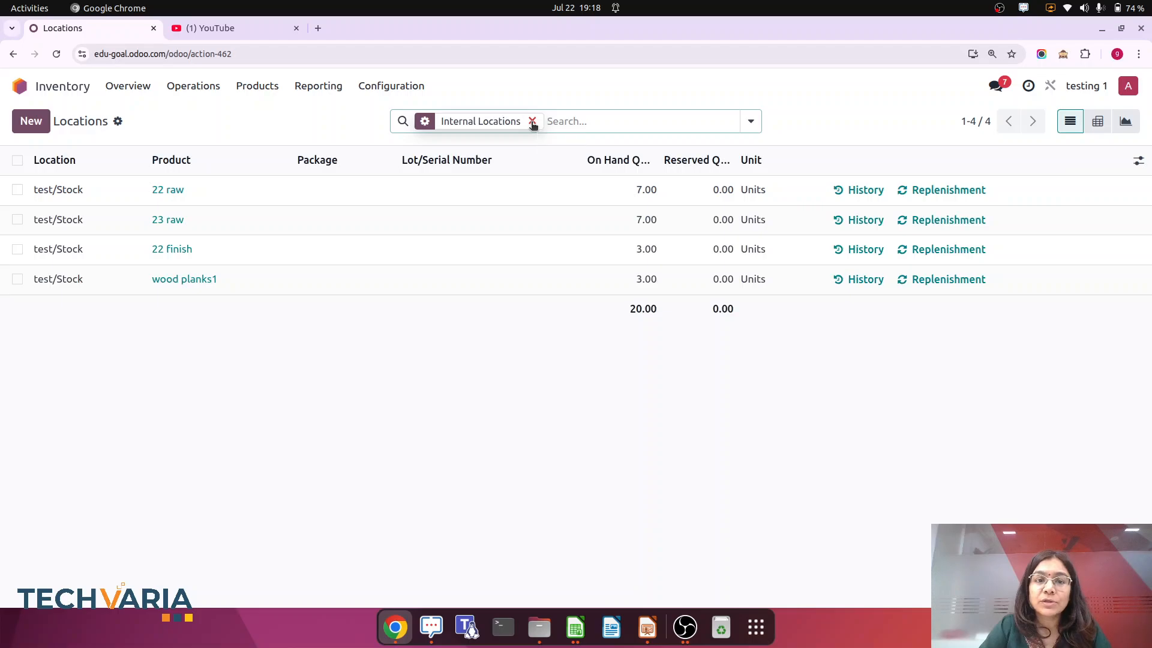
pyautogui.click(532, 122)
pyautogui.write('scra')
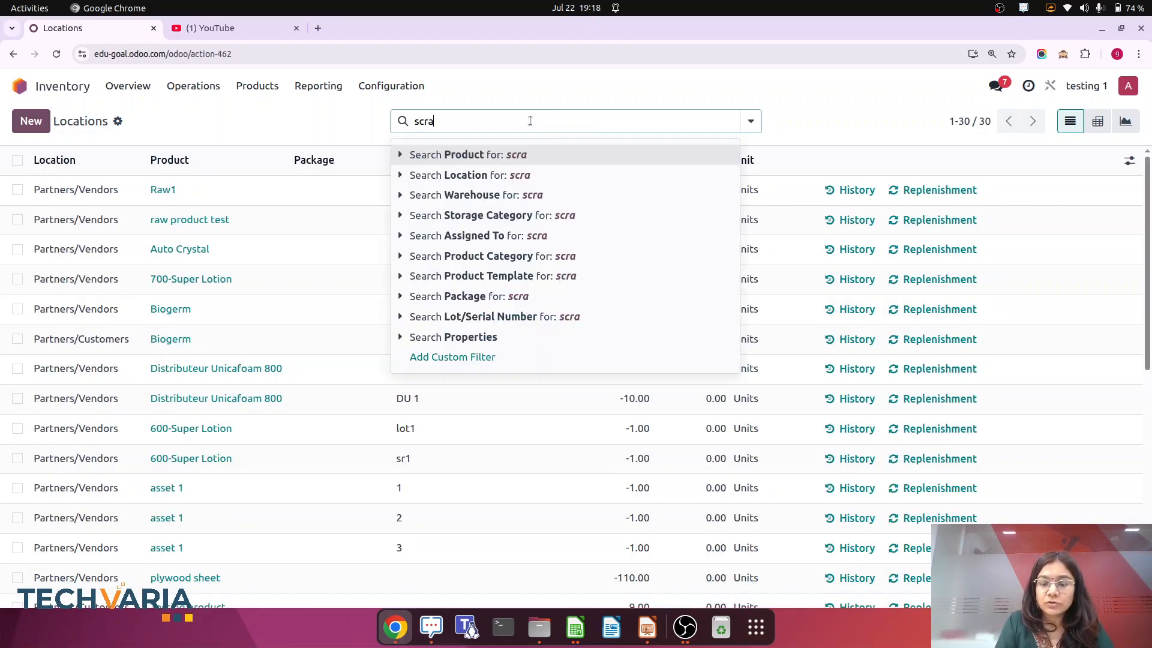
pyautogui.press('Return')
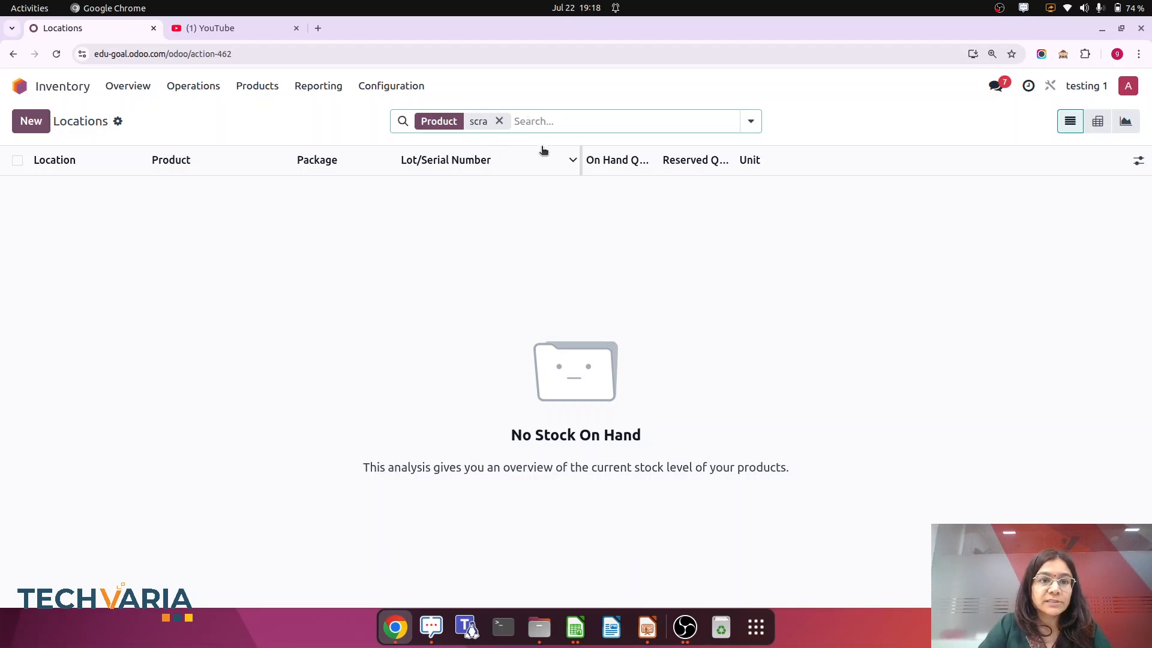
pyautogui.click(500, 121)
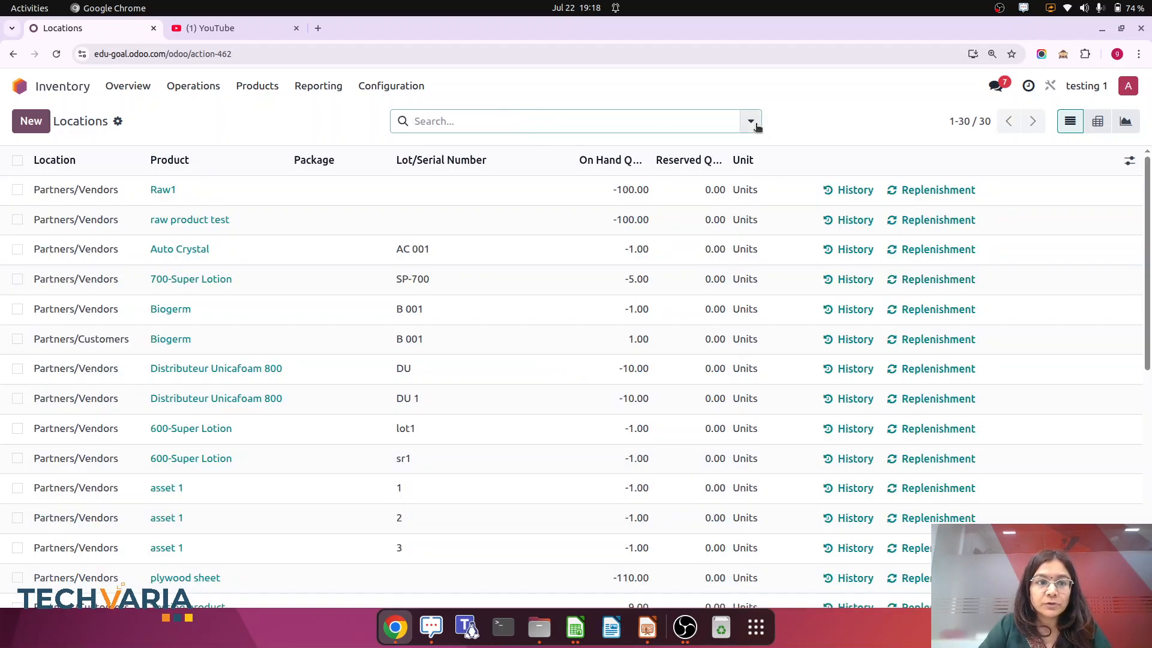
# Step: Search the configured warehouse locations for "sc" and open the Virtual Locations/Scrap record to review its settings
pyautogui.click(378, 86)
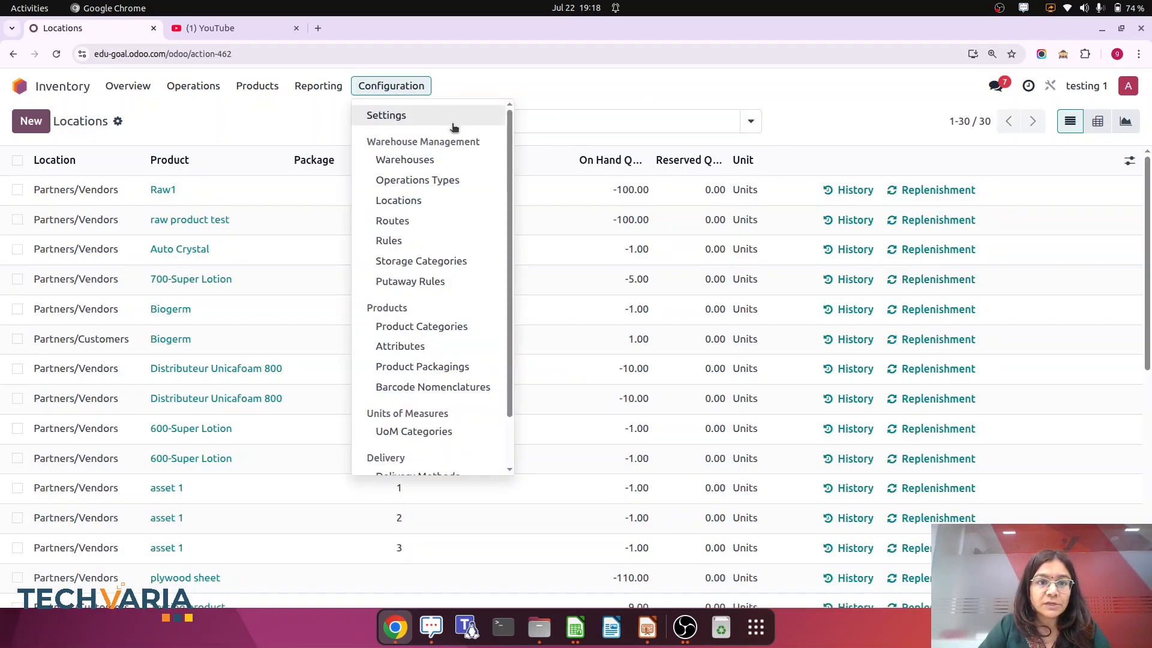
pyautogui.click(399, 200)
pyautogui.click(487, 122)
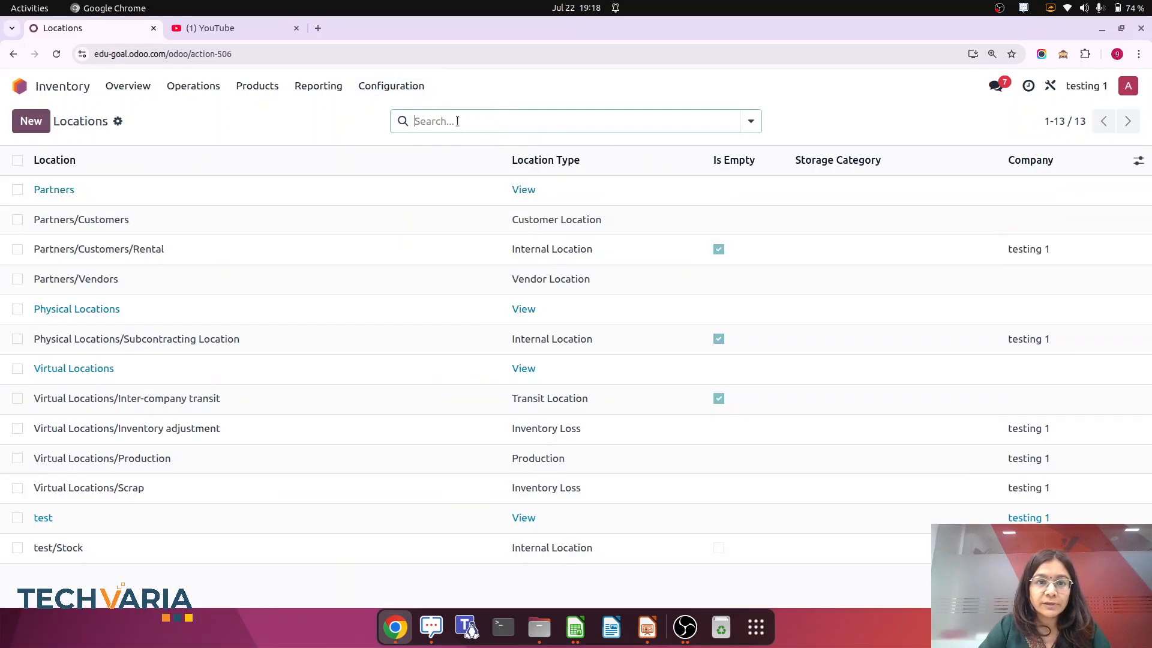
pyautogui.write('sc')
pyautogui.press('Return')
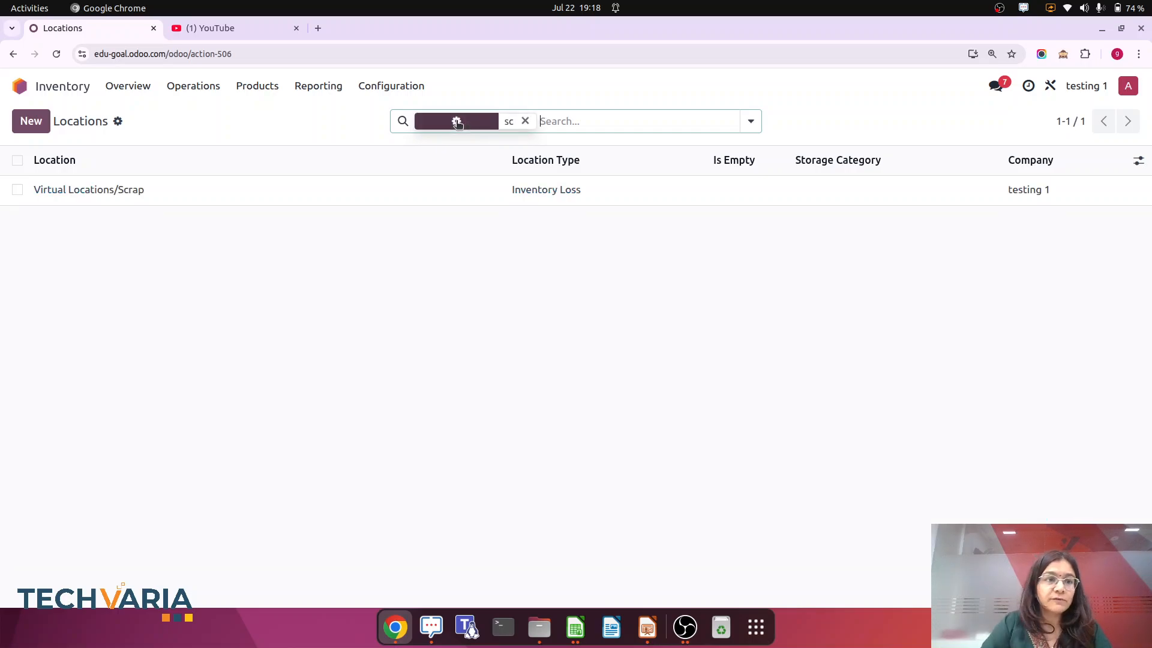
pyautogui.click(173, 198)
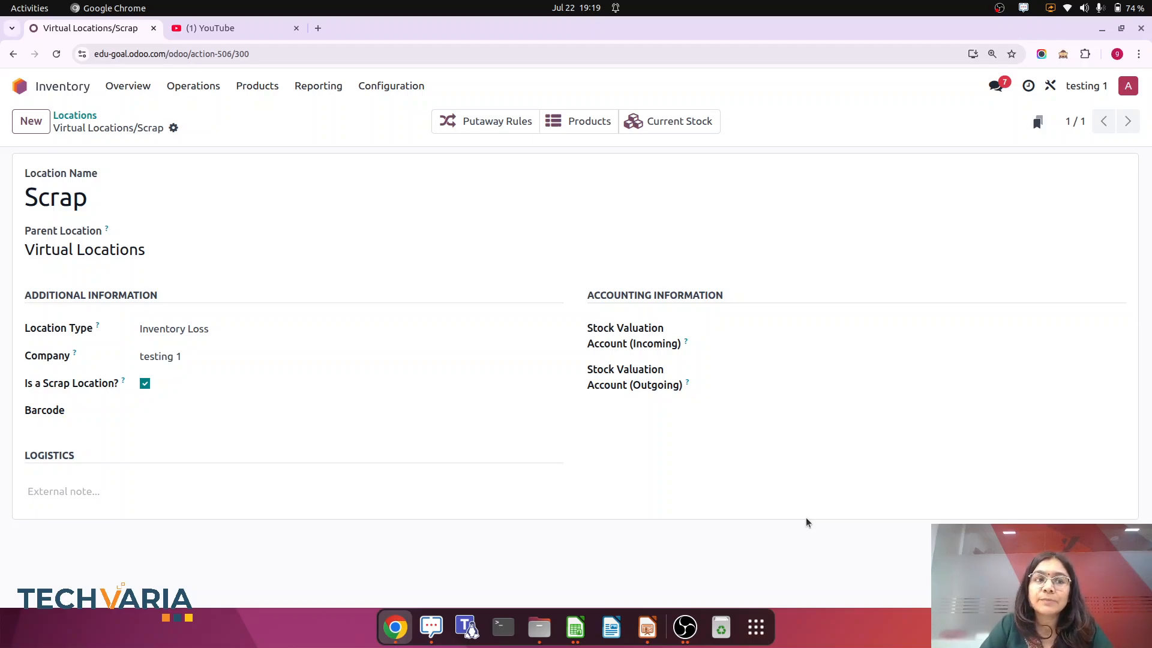
# Step: Create a new product named Mobile from the Sales product list
pyautogui.click(20, 86)
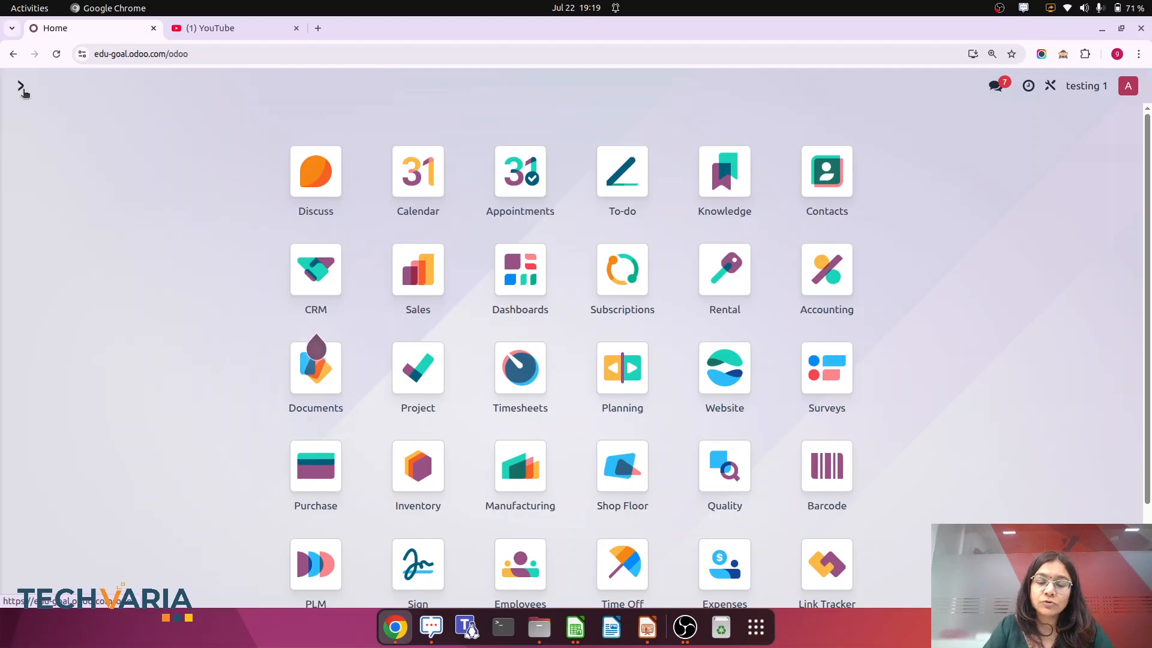
pyautogui.write('prod')
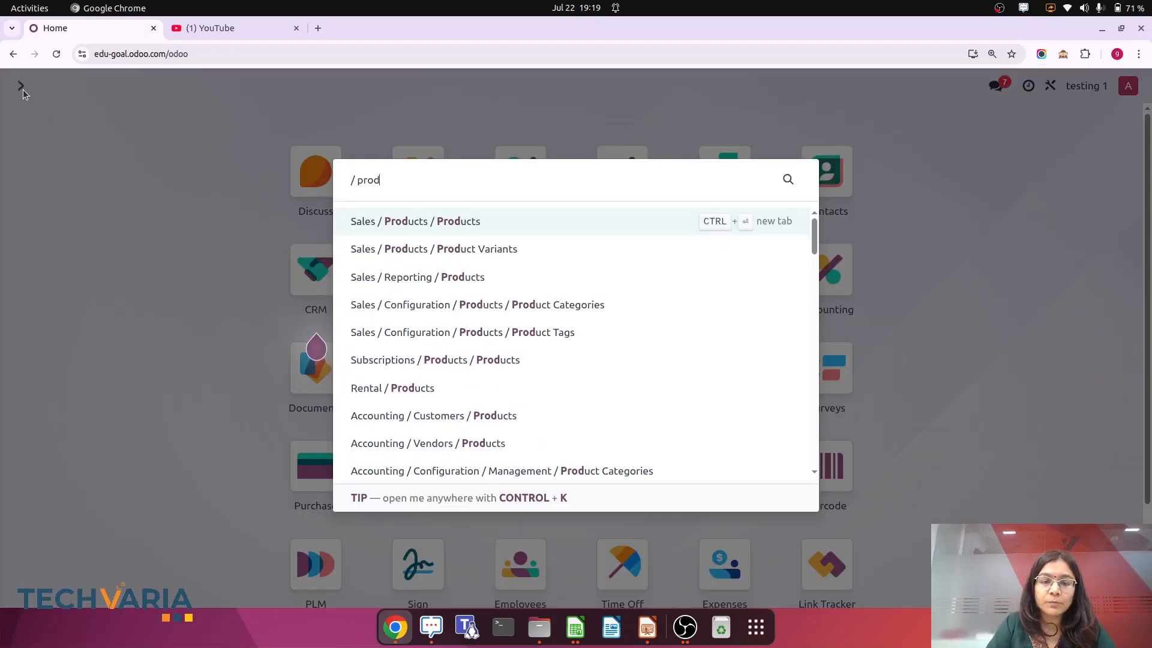
pyautogui.click(473, 221)
pyautogui.click(30, 120)
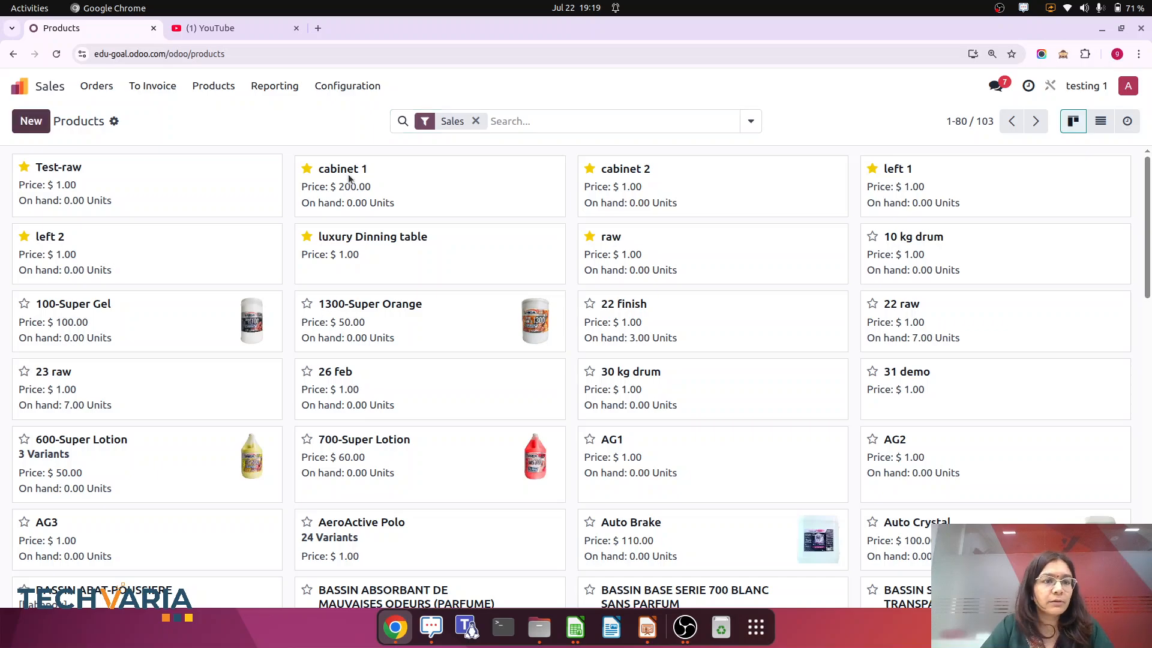
pyautogui.write('Mobu')
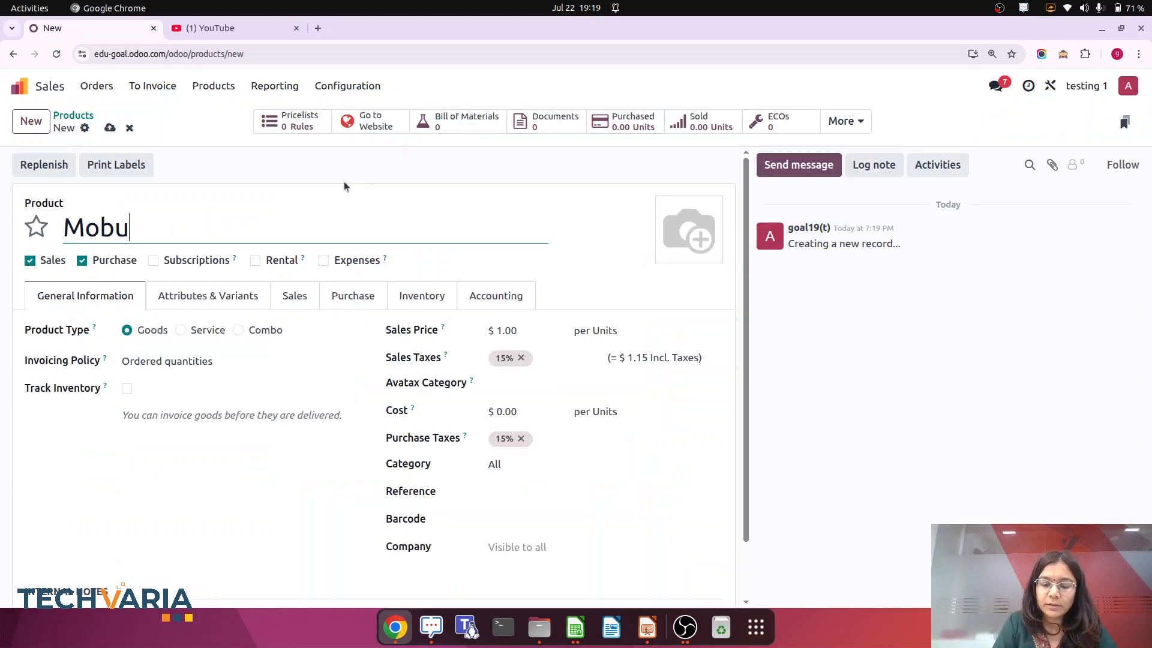
pyautogui.press('BackSpace')
pyautogui.write('ile')
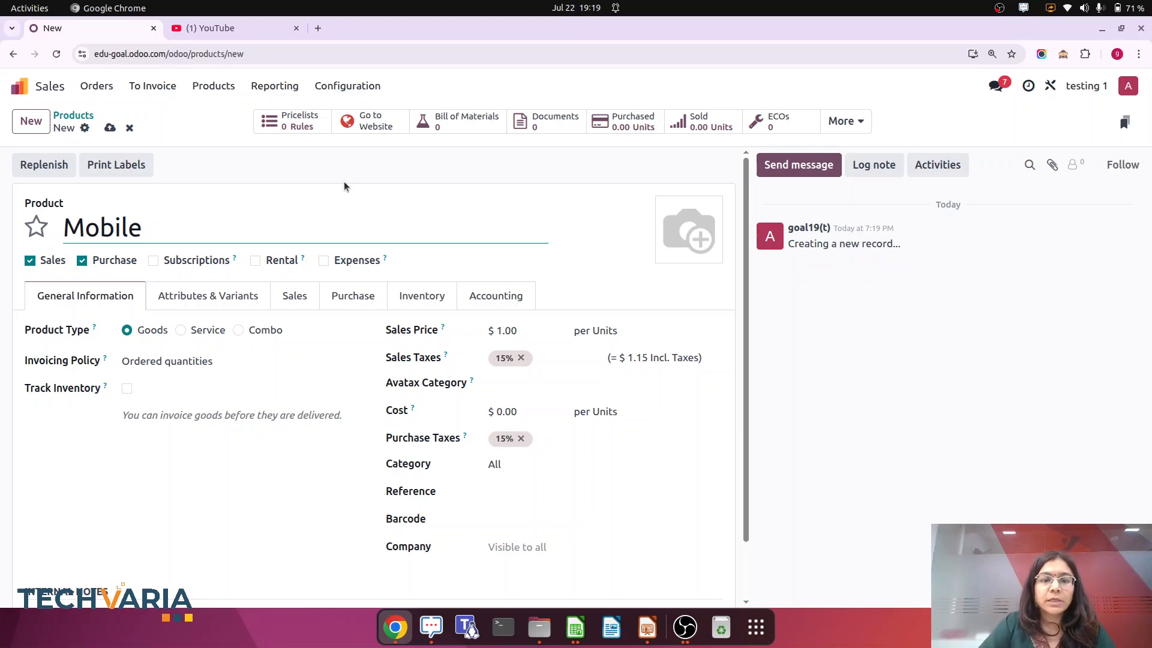
# Step: Set the Mobile product's sales price to 5000 and cost to 3500, enable inventory tracking by quantity, and save it
pyautogui.click(530, 332)
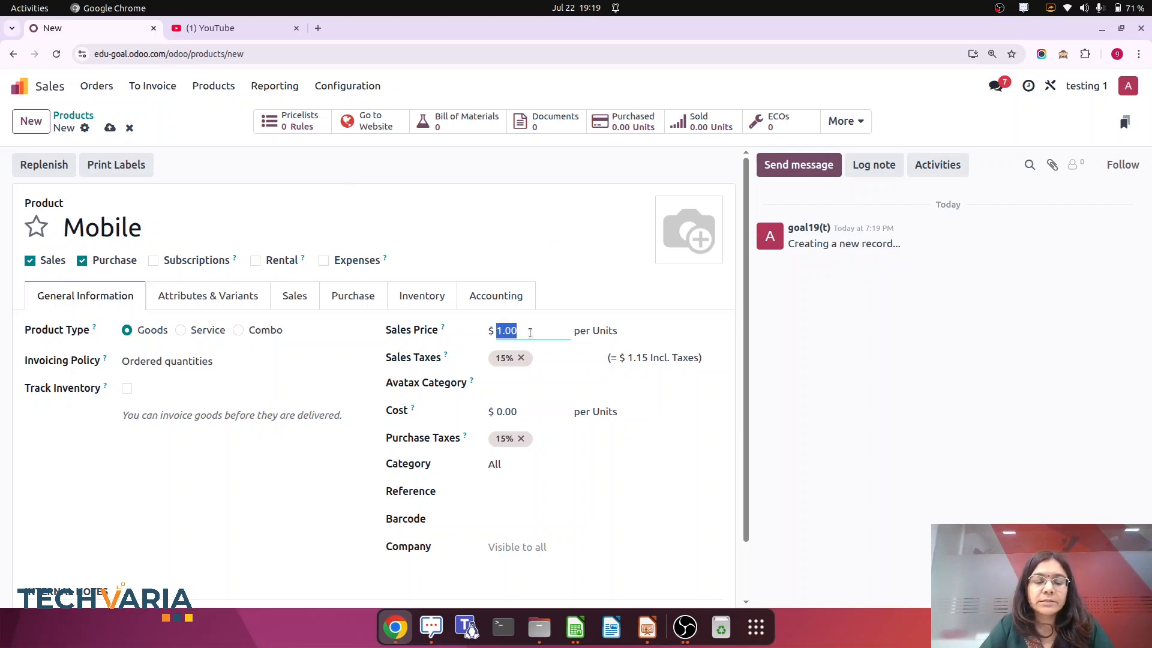
pyautogui.write('5000')
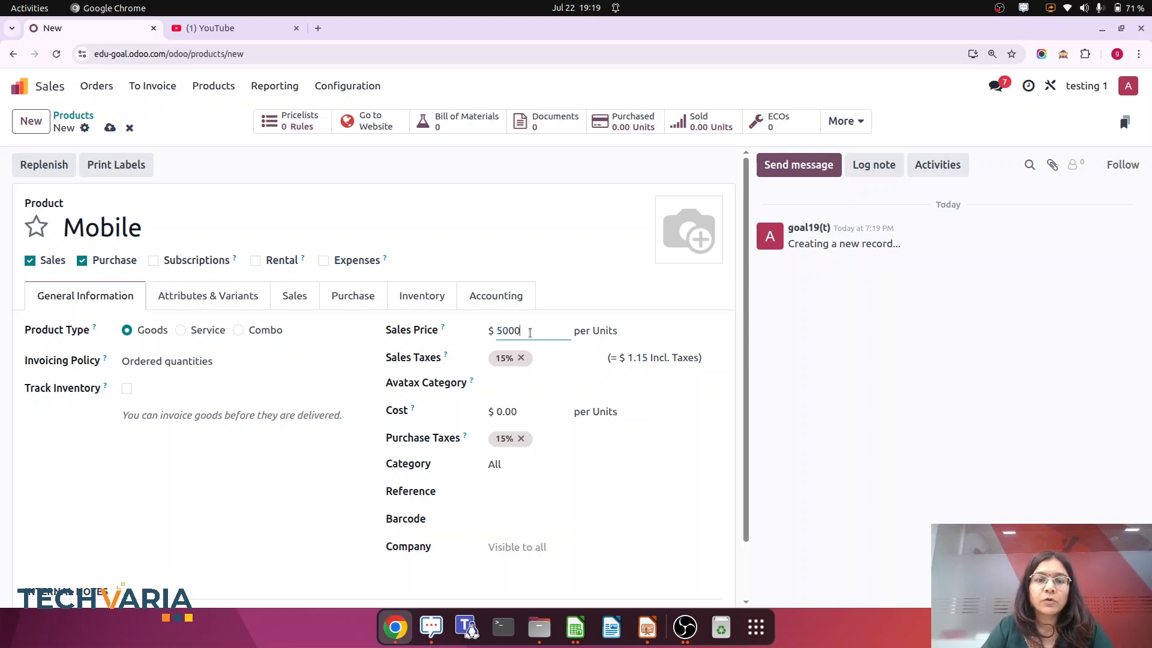
pyautogui.click(572, 373)
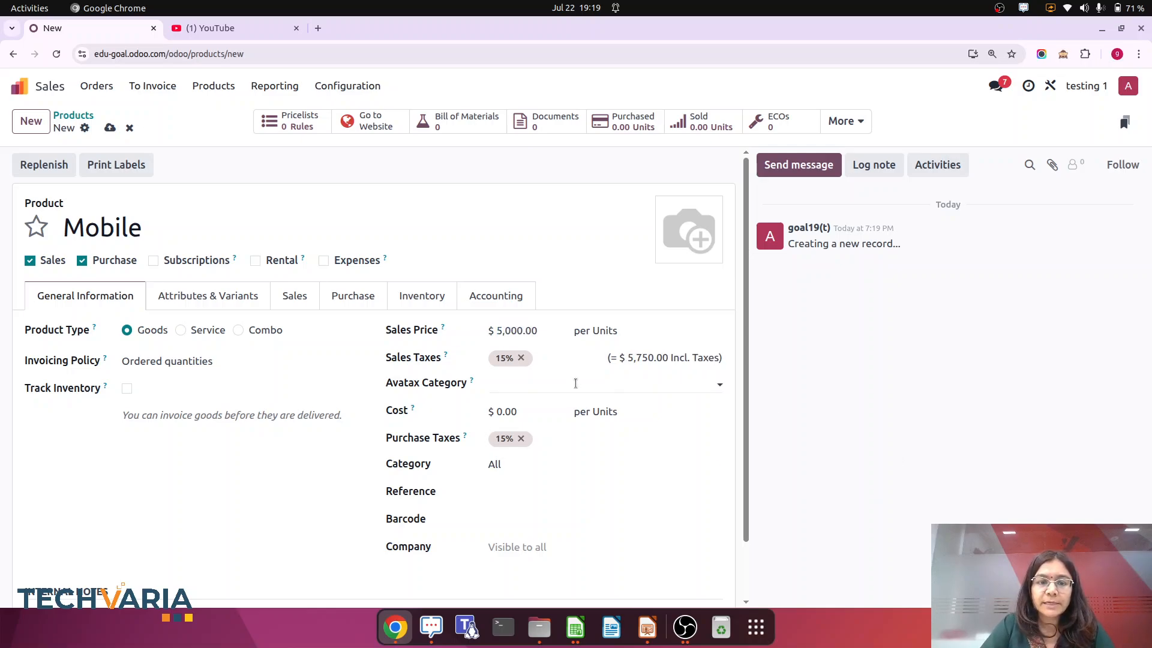
pyautogui.click(539, 416)
pyautogui.write('3000')
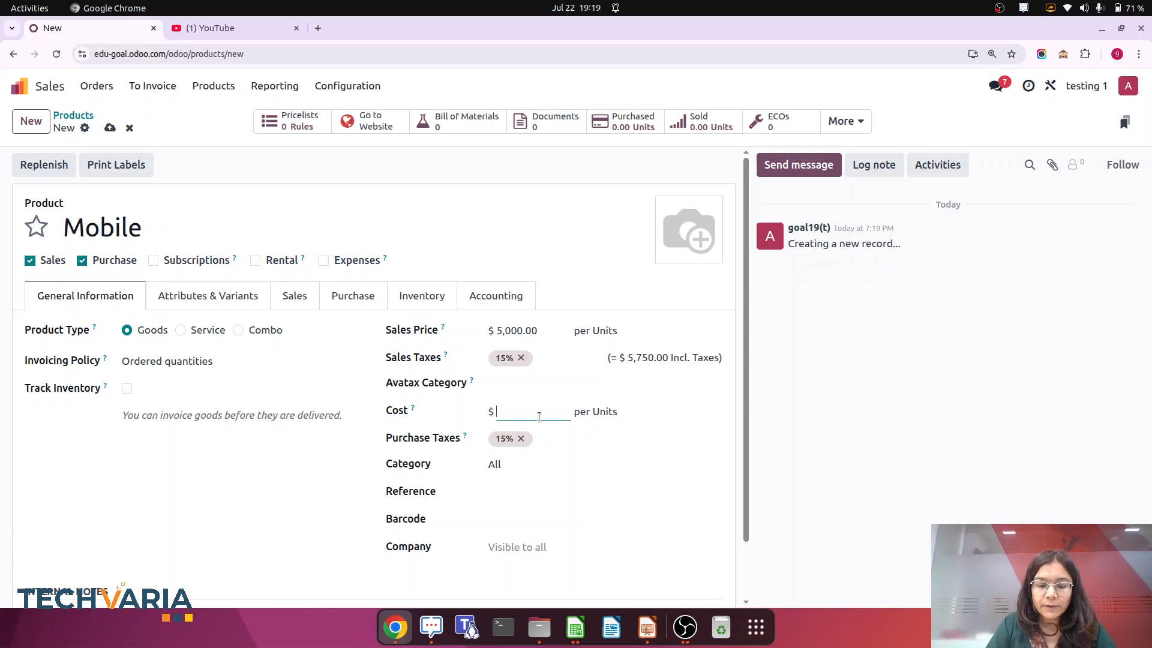
pyautogui.write('500')
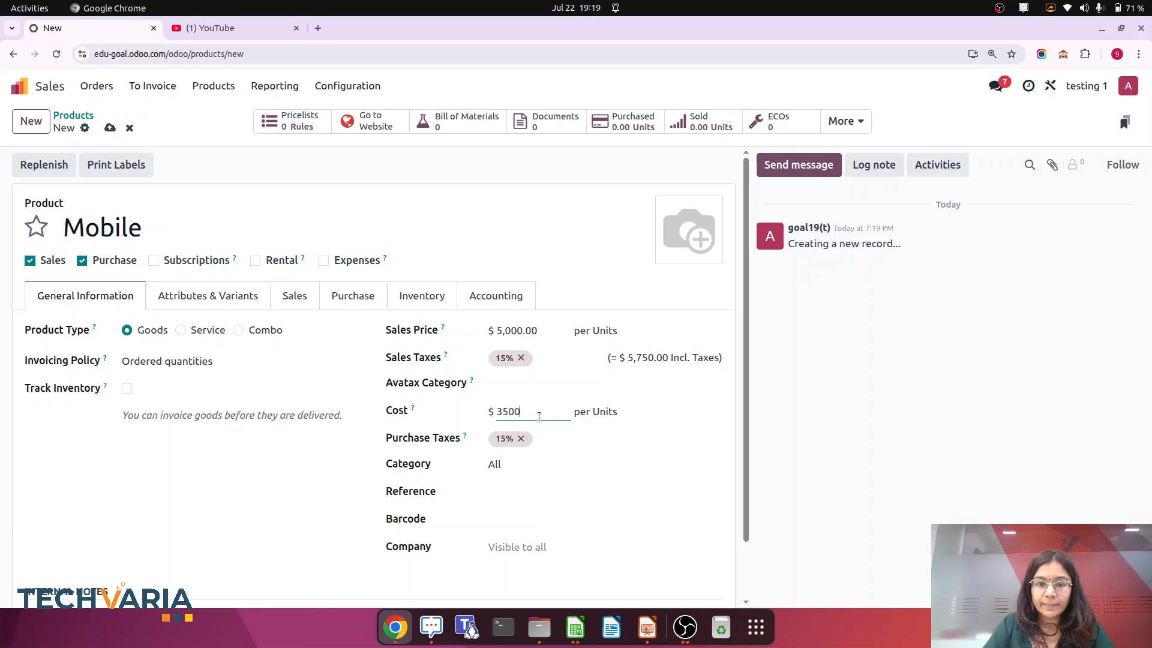
pyautogui.click(1018, 419)
pyautogui.click(127, 388)
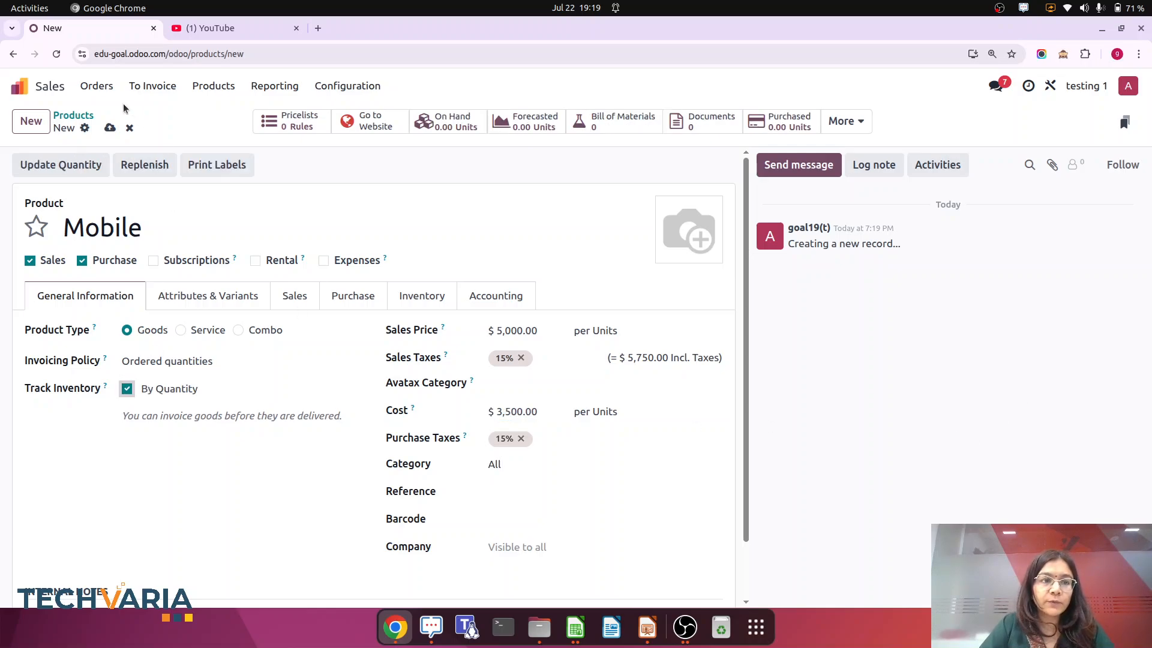
pyautogui.click(109, 127)
pyautogui.click(32, 95)
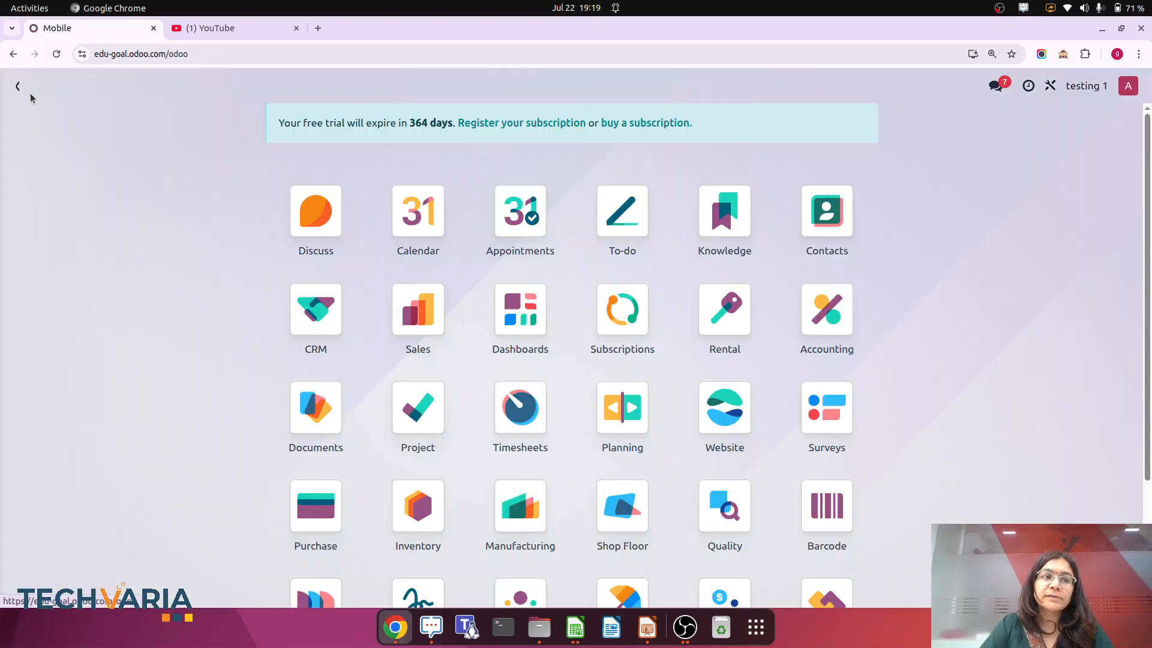
pyautogui.write('pur')
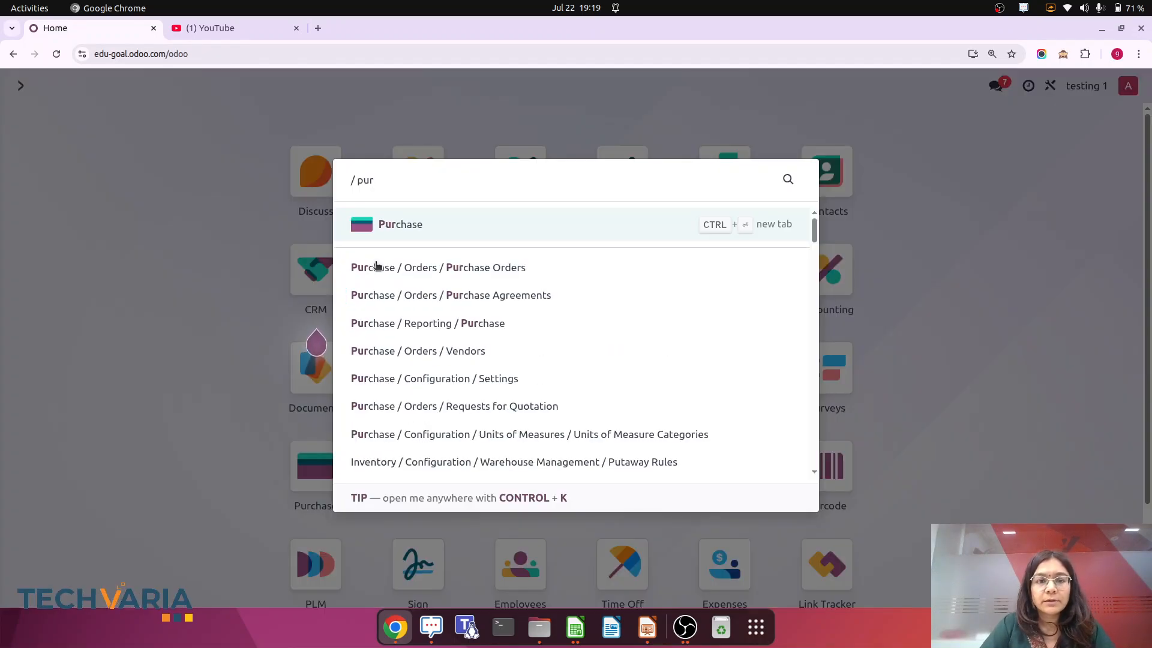
pyautogui.click(420, 224)
pyautogui.click(30, 121)
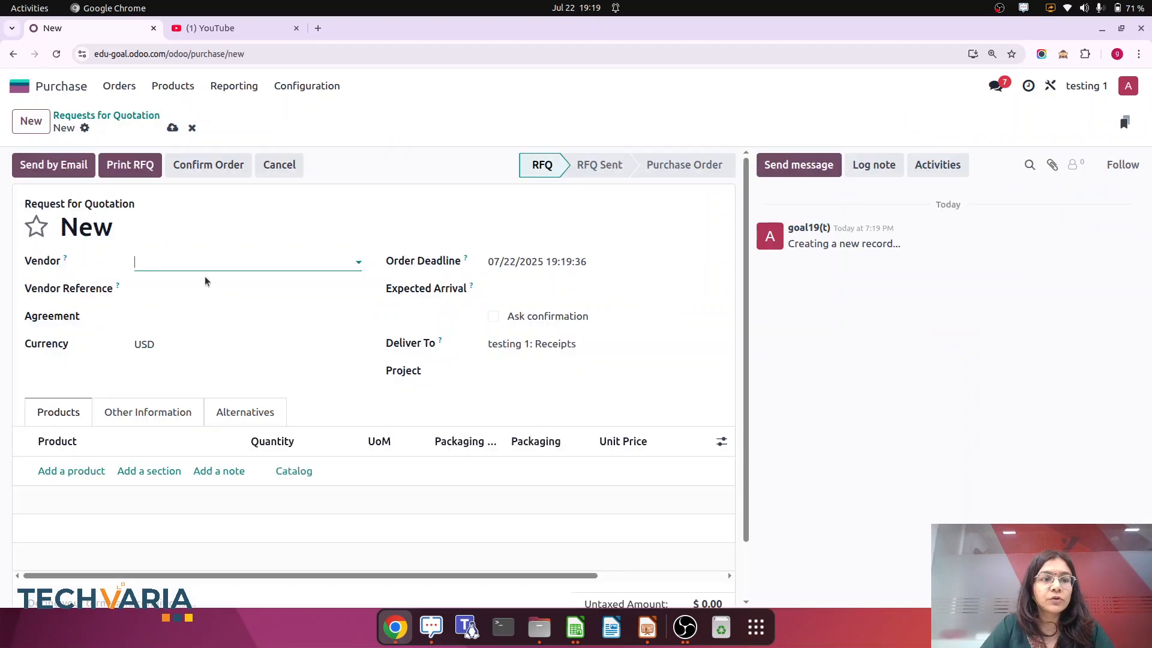
pyautogui.click(173, 261)
# Step: Find the Mobile product in the Sales product list and open its product category record, All
pyautogui.click(19, 86)
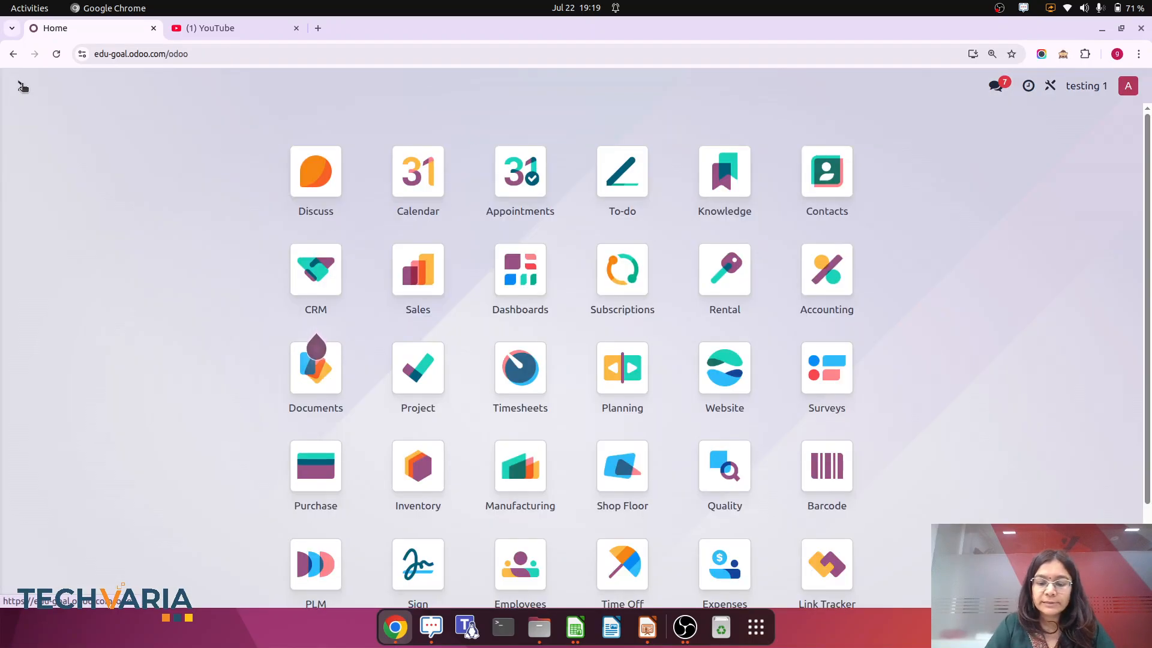
pyautogui.write('pro')
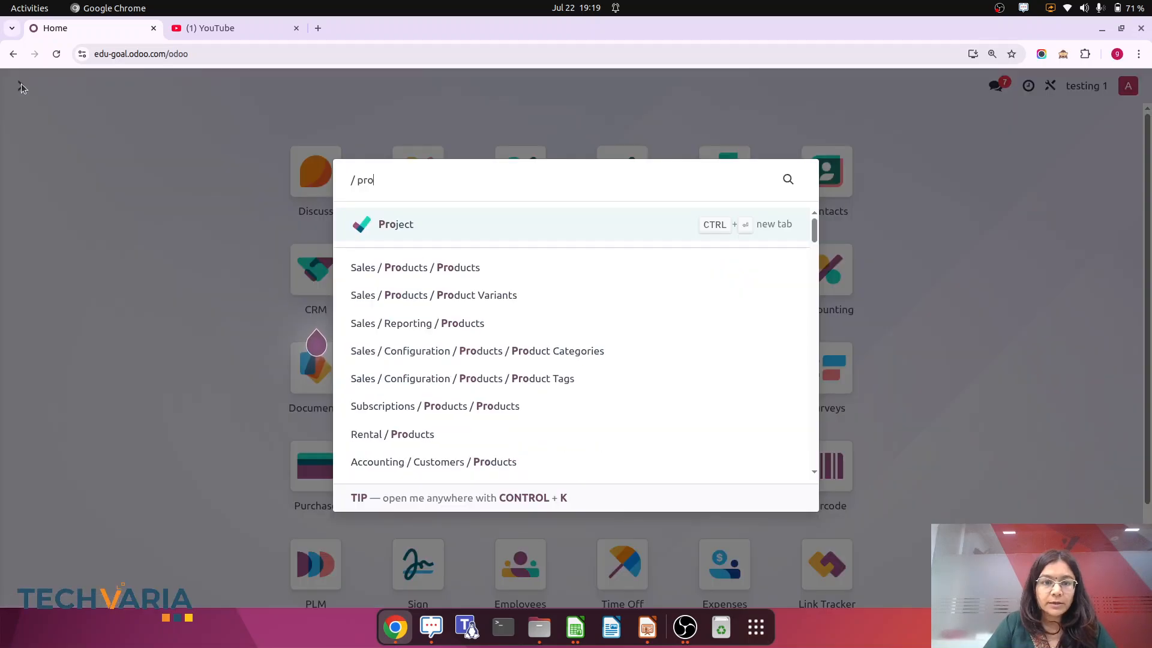
pyautogui.click(464, 272)
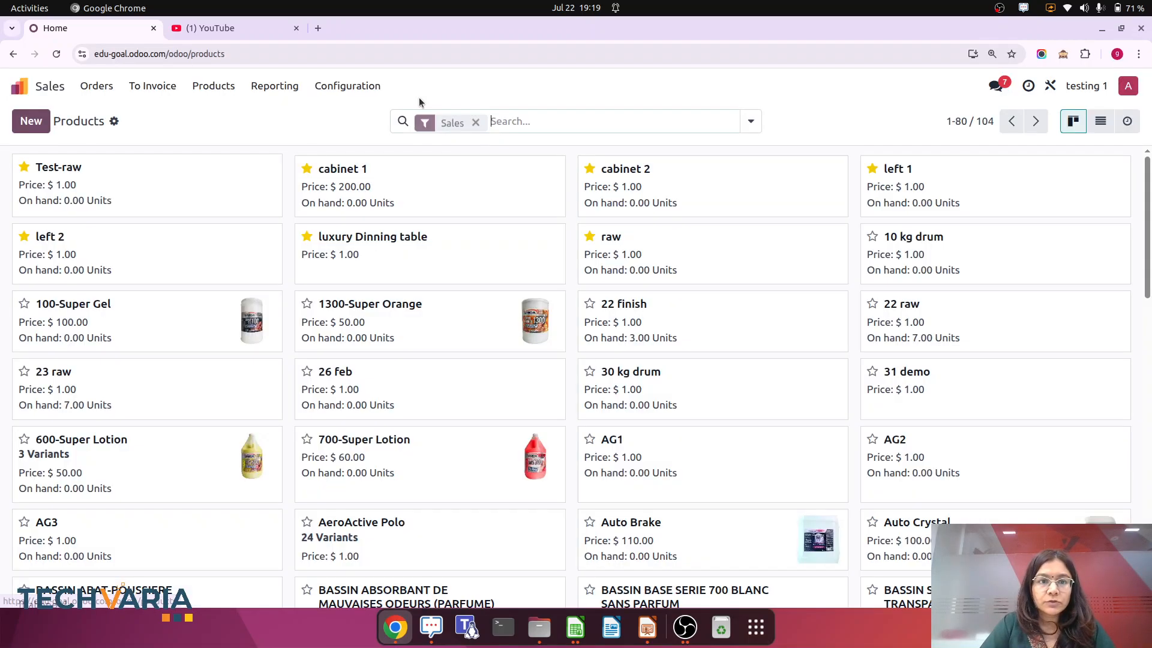
pyautogui.write('mobi')
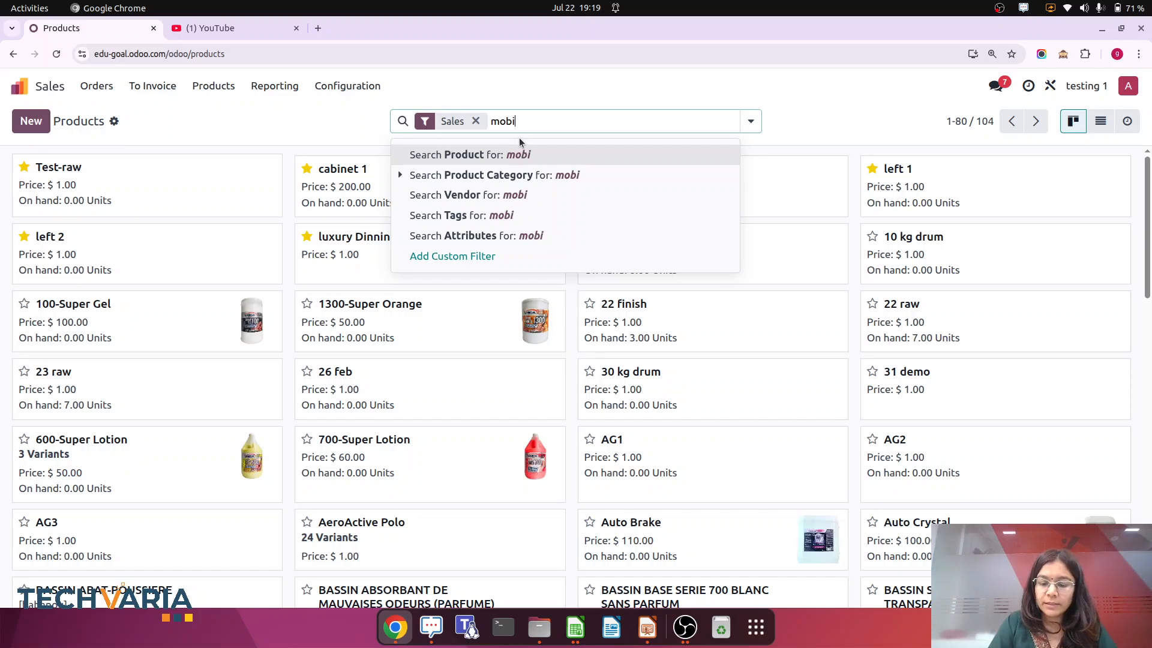
pyautogui.press('Return')
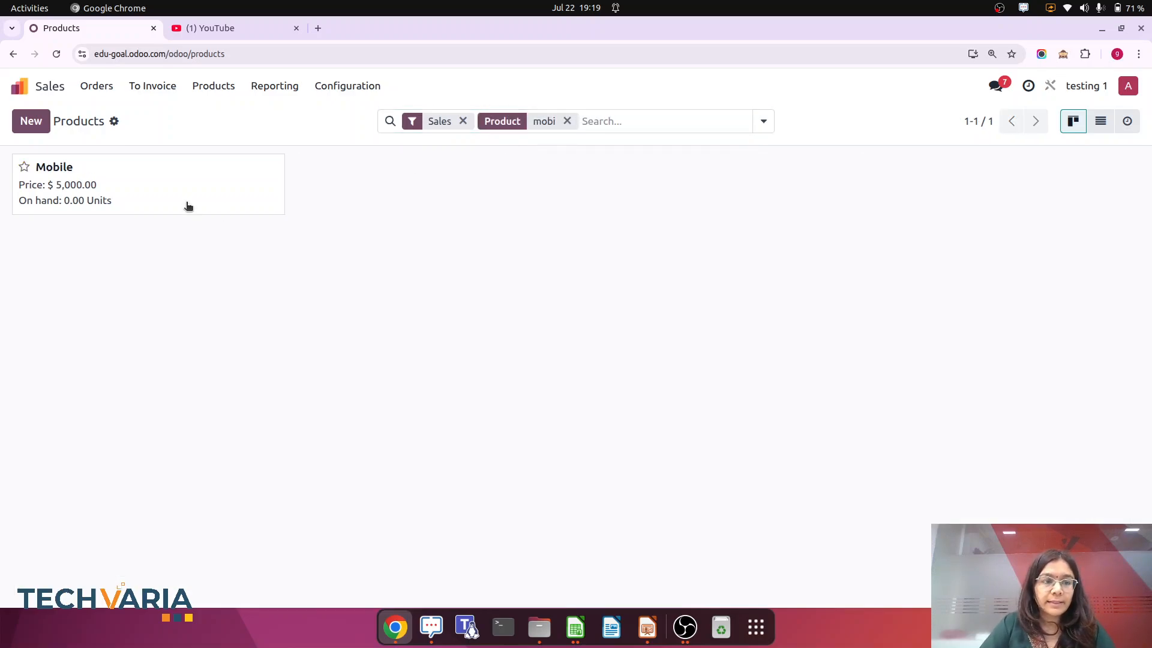
pyautogui.click(185, 206)
pyautogui.click(520, 465)
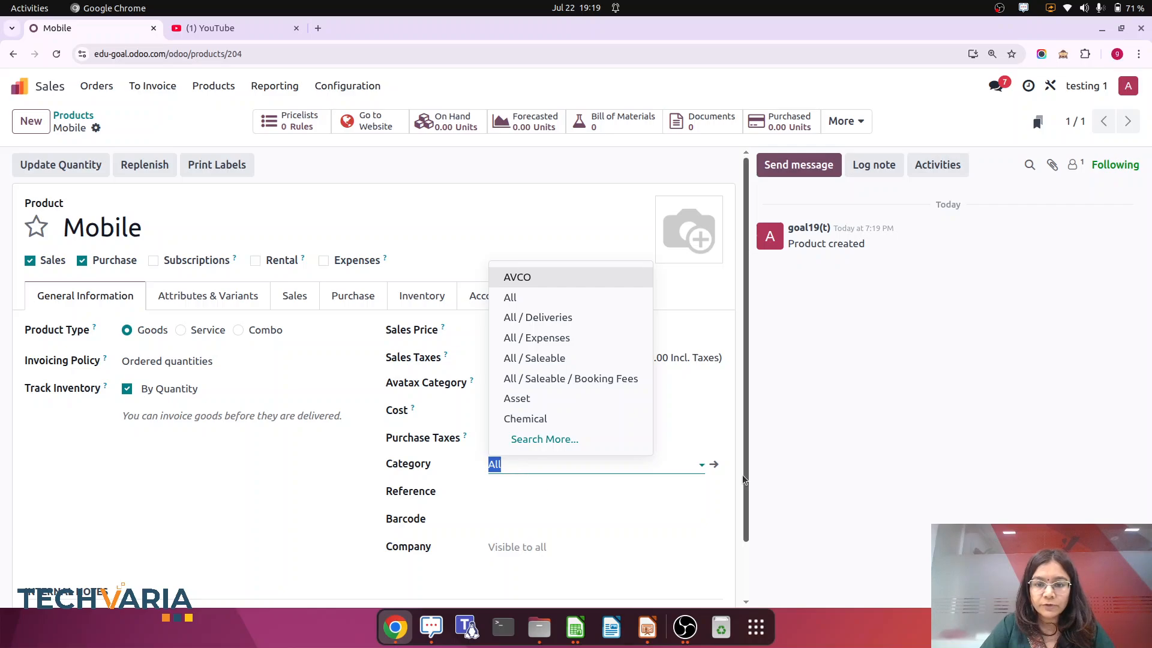
pyautogui.click(714, 464)
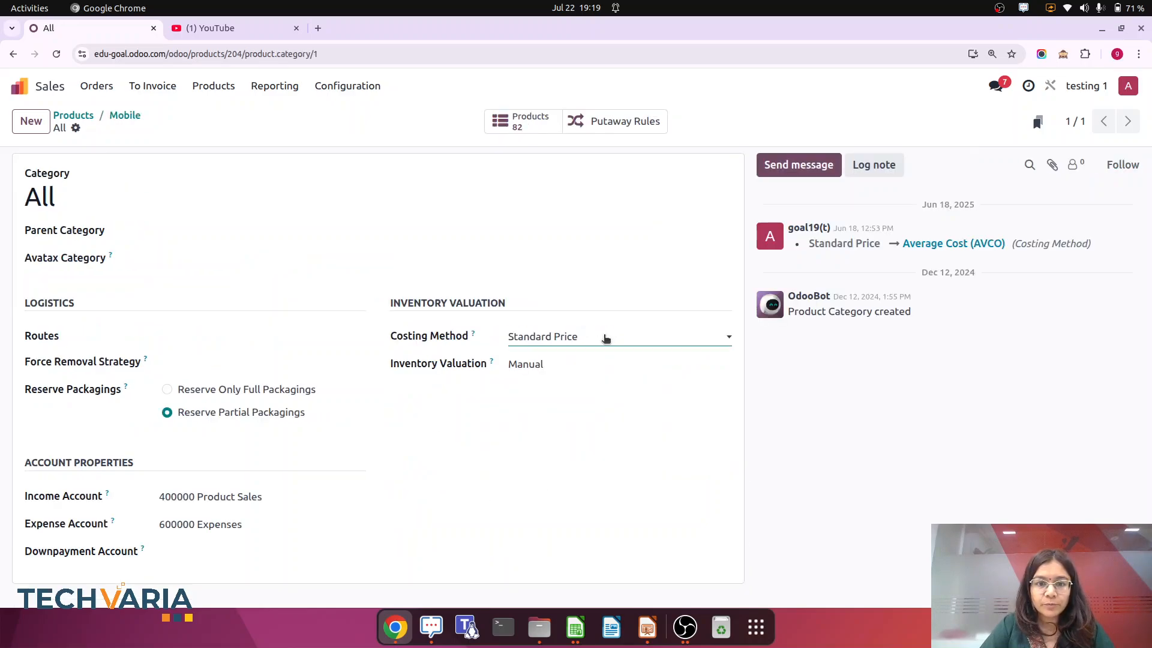
# Step: Set the category's costing method to Average Cost (AVCO) and its inventory valuation to Automated, and save
pyautogui.click(604, 337)
pyautogui.click(586, 388)
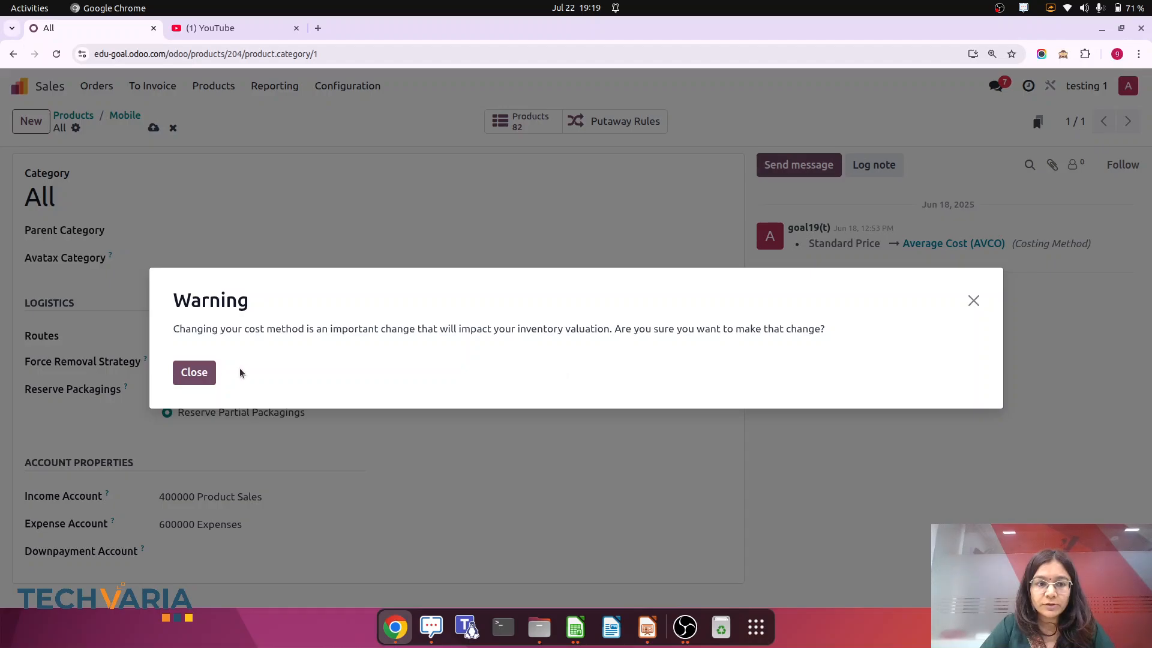
pyautogui.click(194, 372)
pyautogui.click(549, 364)
pyautogui.click(554, 420)
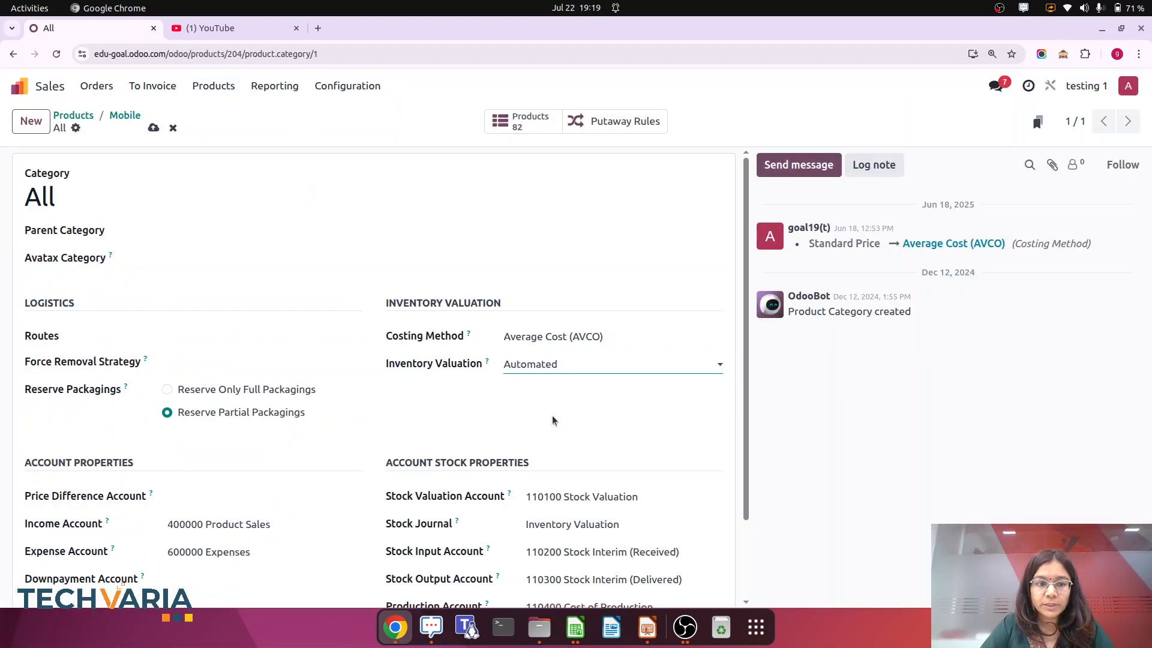
pyautogui.click(153, 128)
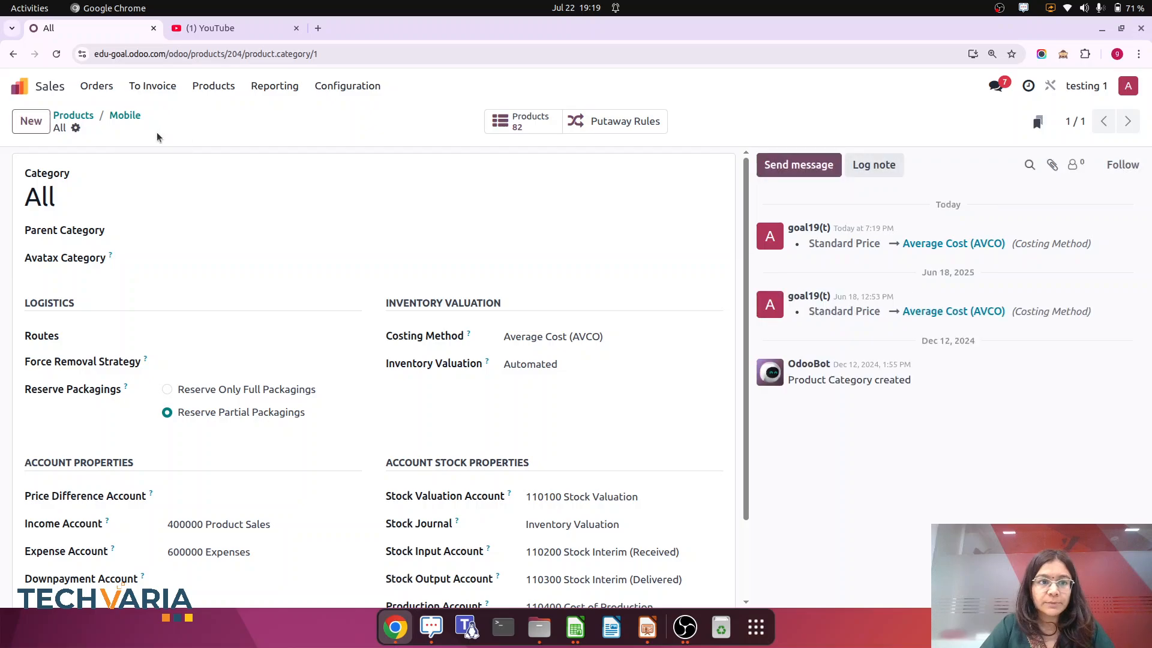
# Step: Start a new purchase order from the Purchase Orders records and set Vendor1 as the vendor
pyautogui.click(24, 88)
pyautogui.write('pu')
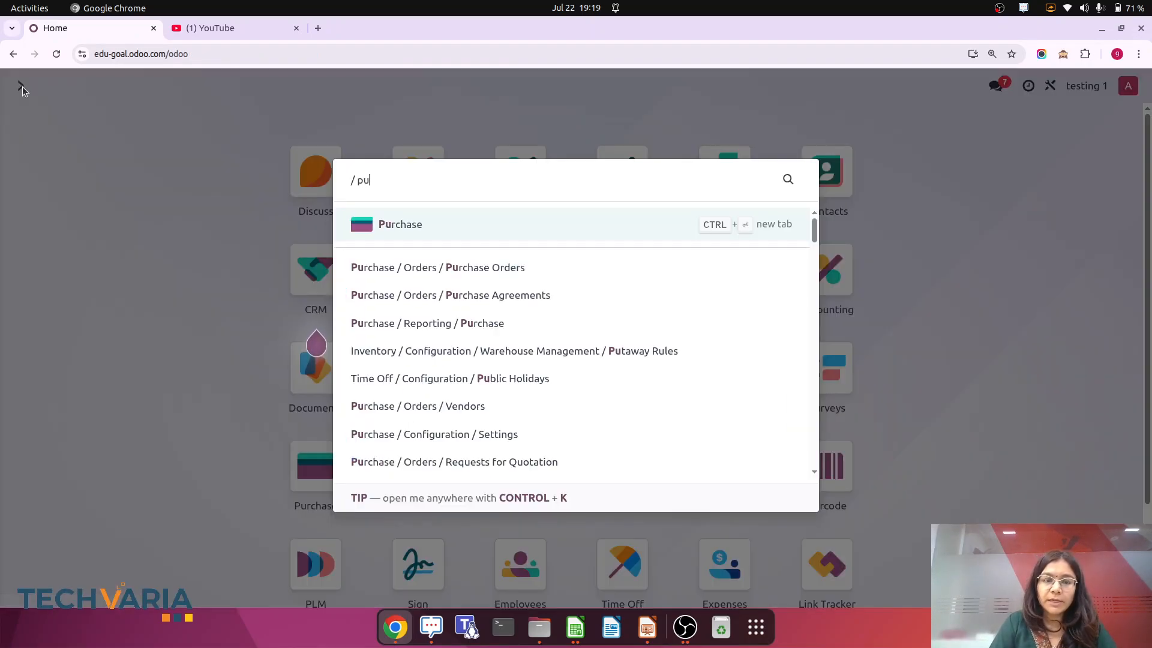
pyautogui.click(503, 261)
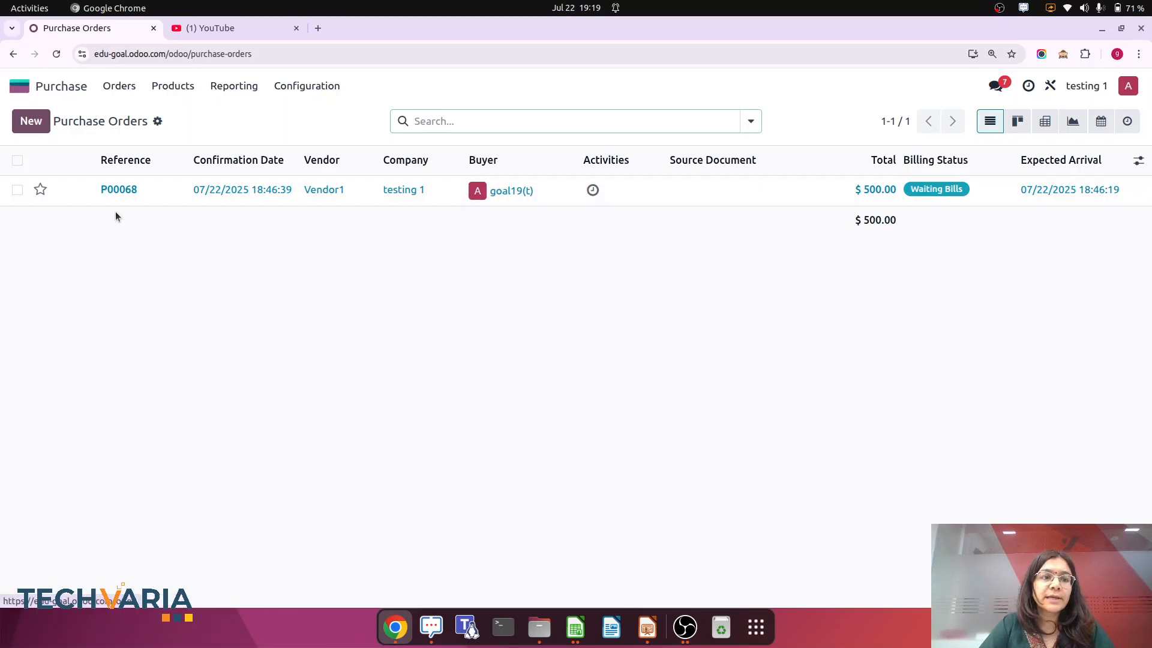
pyautogui.click(151, 201)
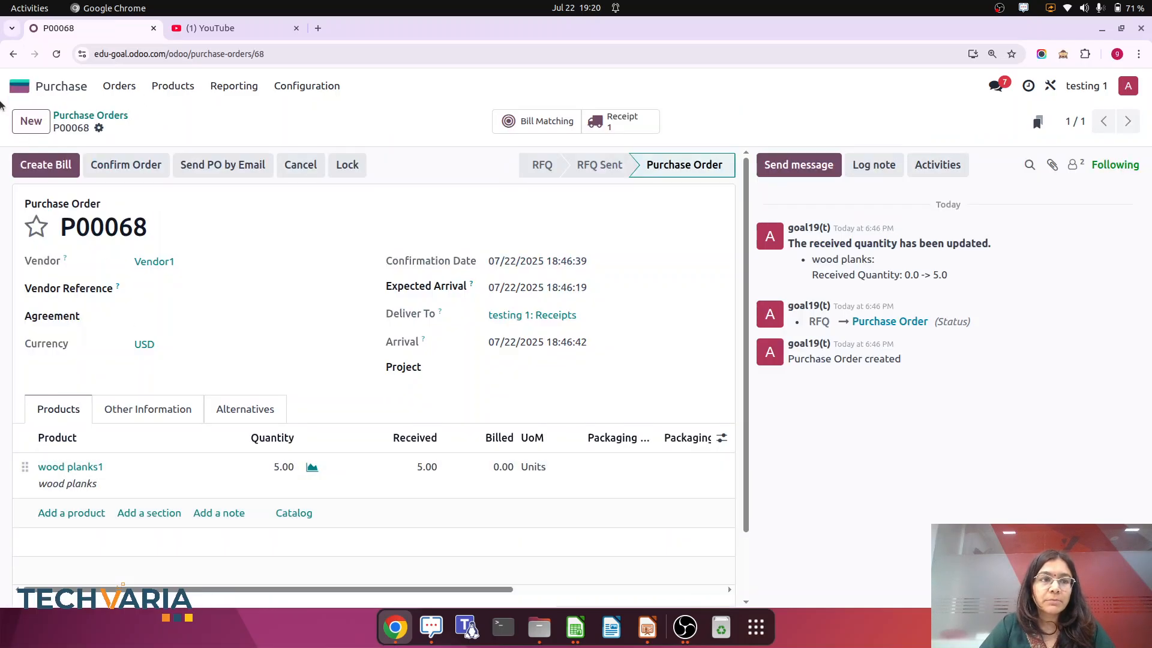
pyautogui.click(31, 121)
pyautogui.click(150, 264)
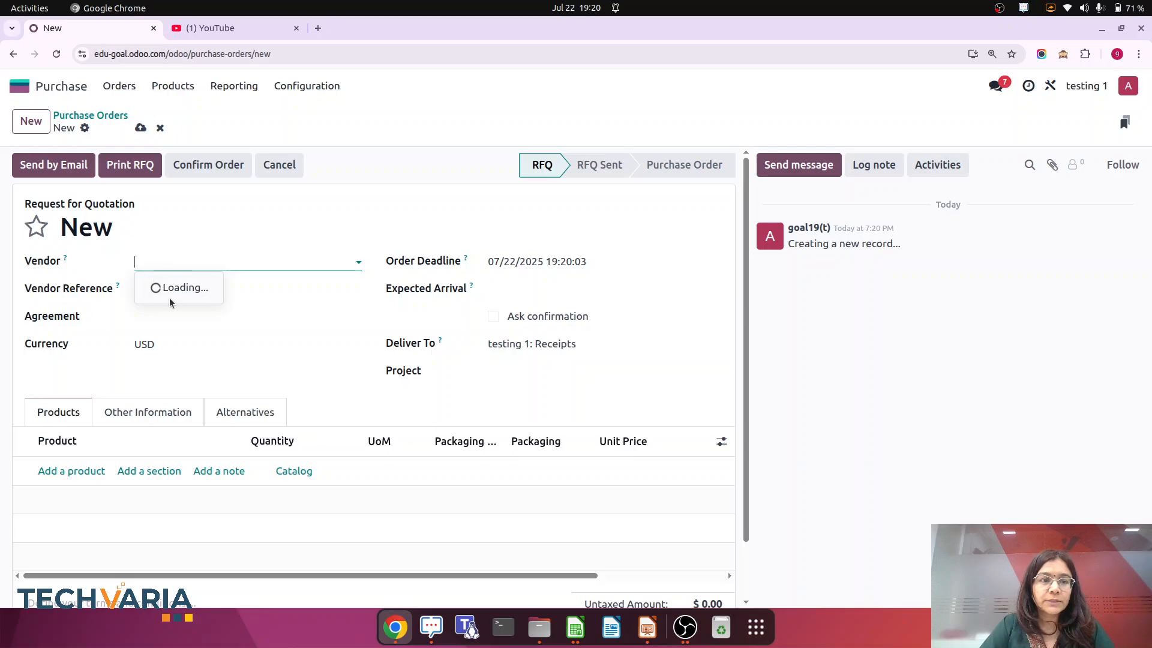
pyautogui.click(174, 288)
# Step: Add the Mobile product to the order lines with a quantity of 5
pyautogui.click(63, 489)
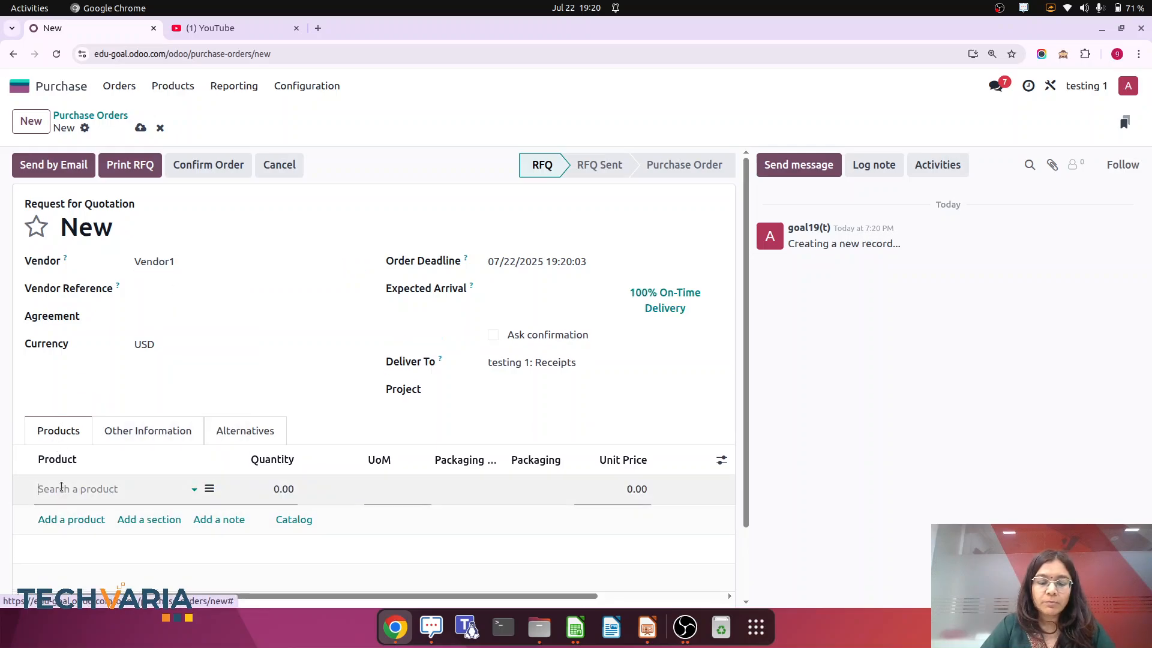
pyautogui.write('mo')
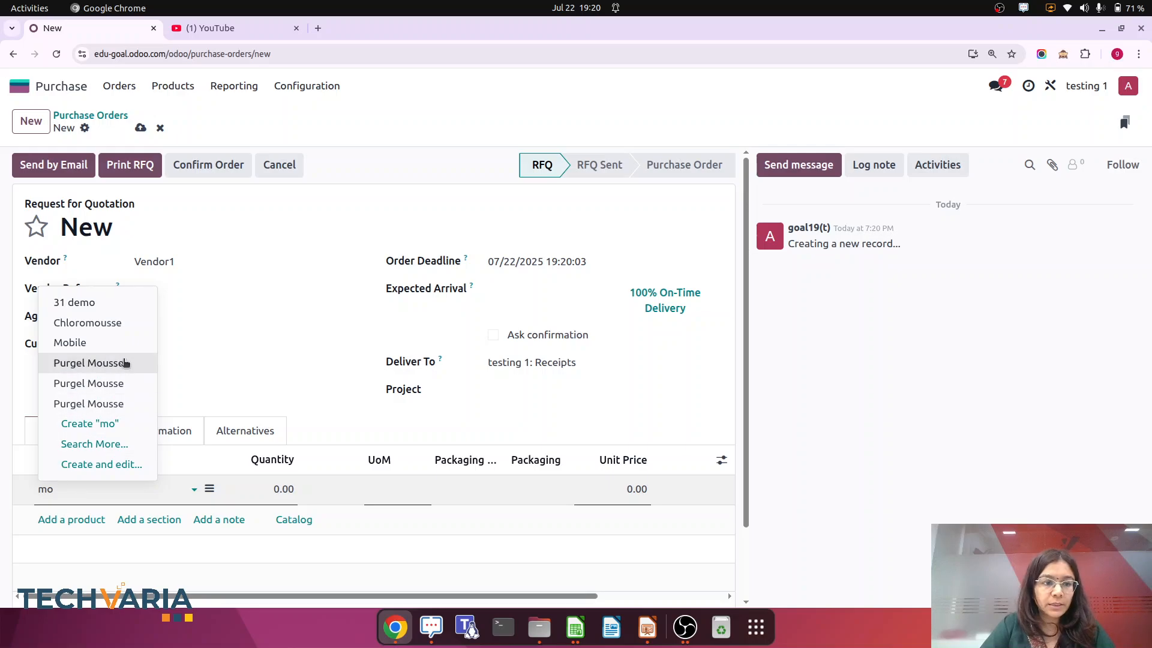
pyautogui.write('bi')
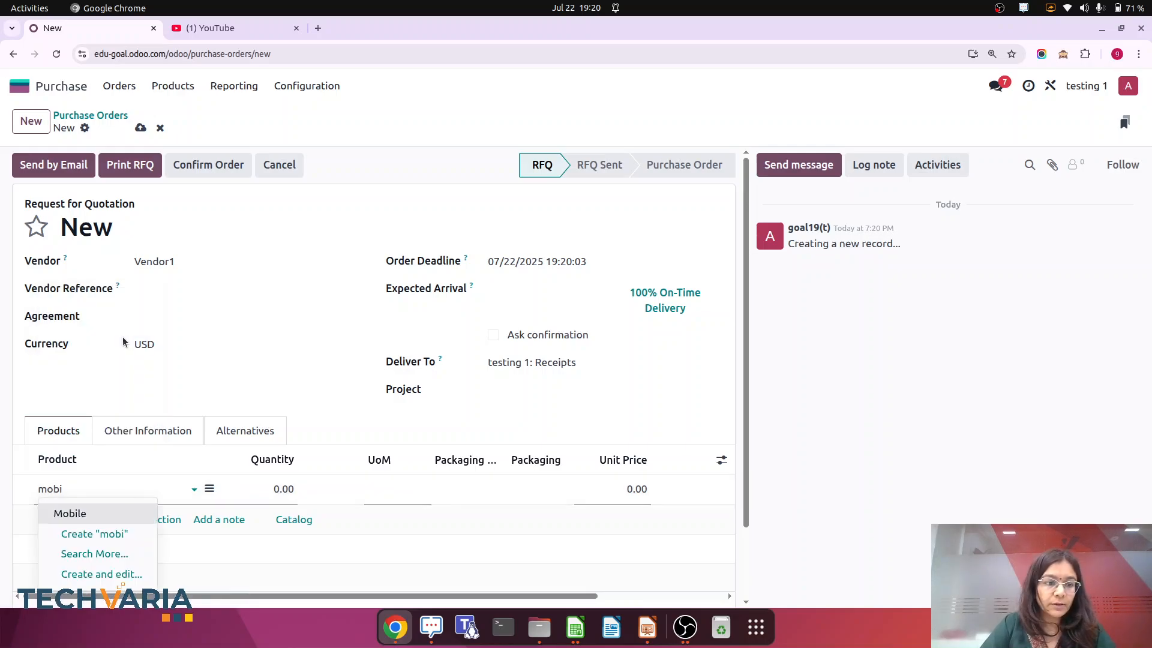
pyautogui.write('l')
pyautogui.click(101, 513)
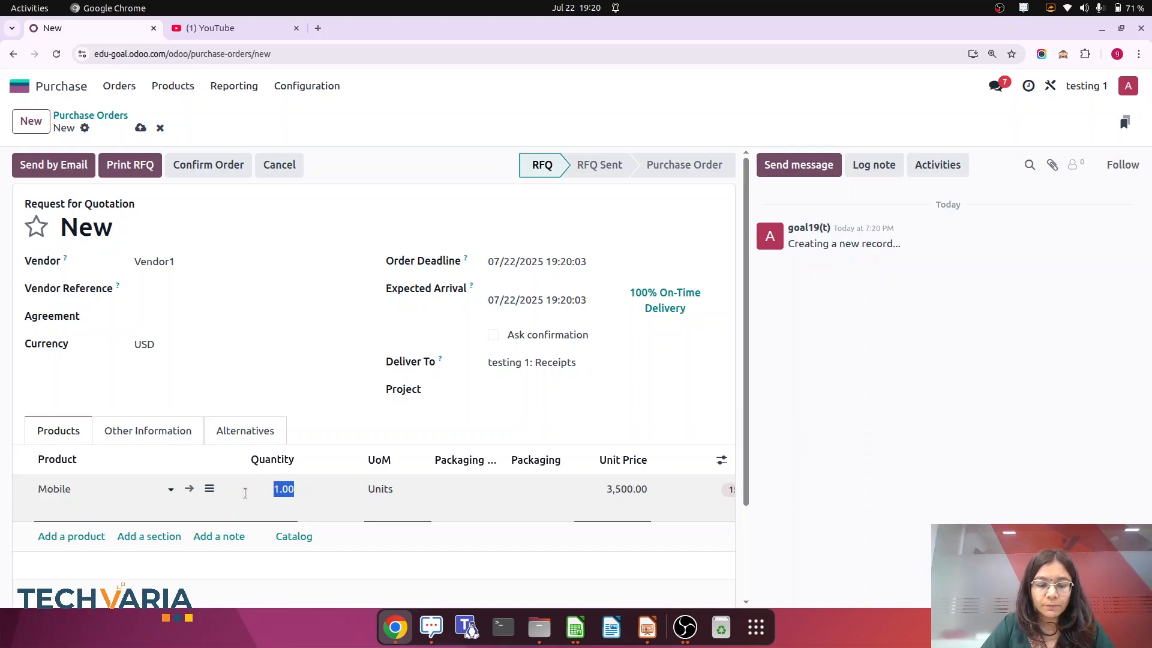
pyautogui.write('5')
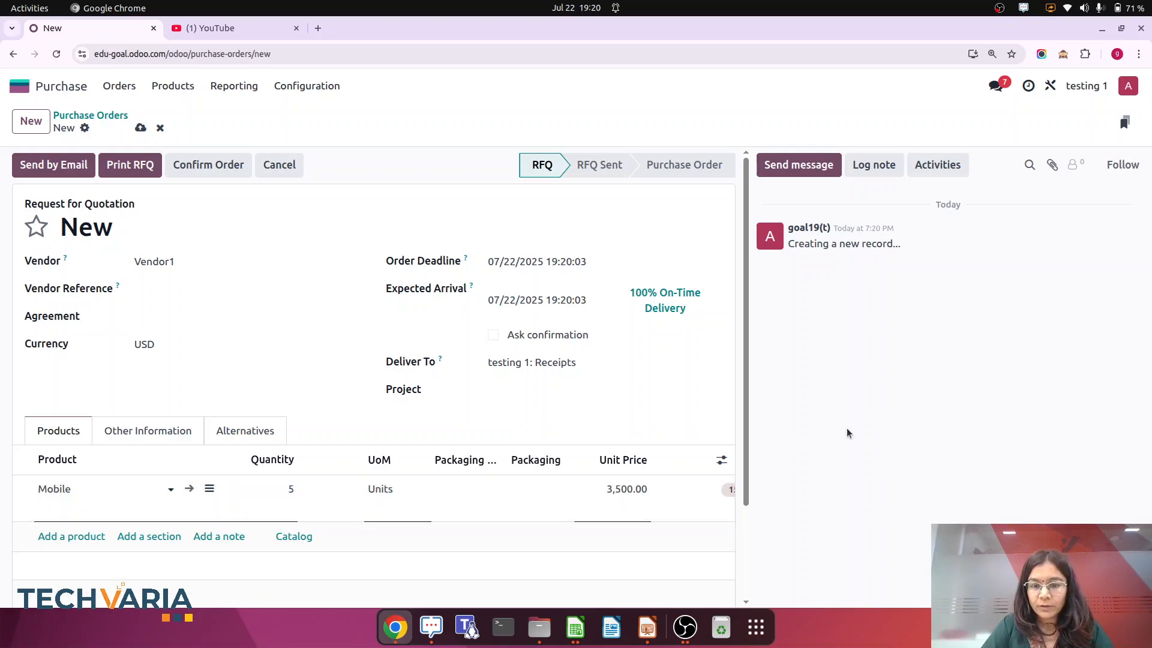
pyautogui.click(813, 435)
# Step: Check the order line's taxes, confirm the purchase order, and validate the receipt of the Mobile units
pyautogui.scroll(-2, 672, 348)
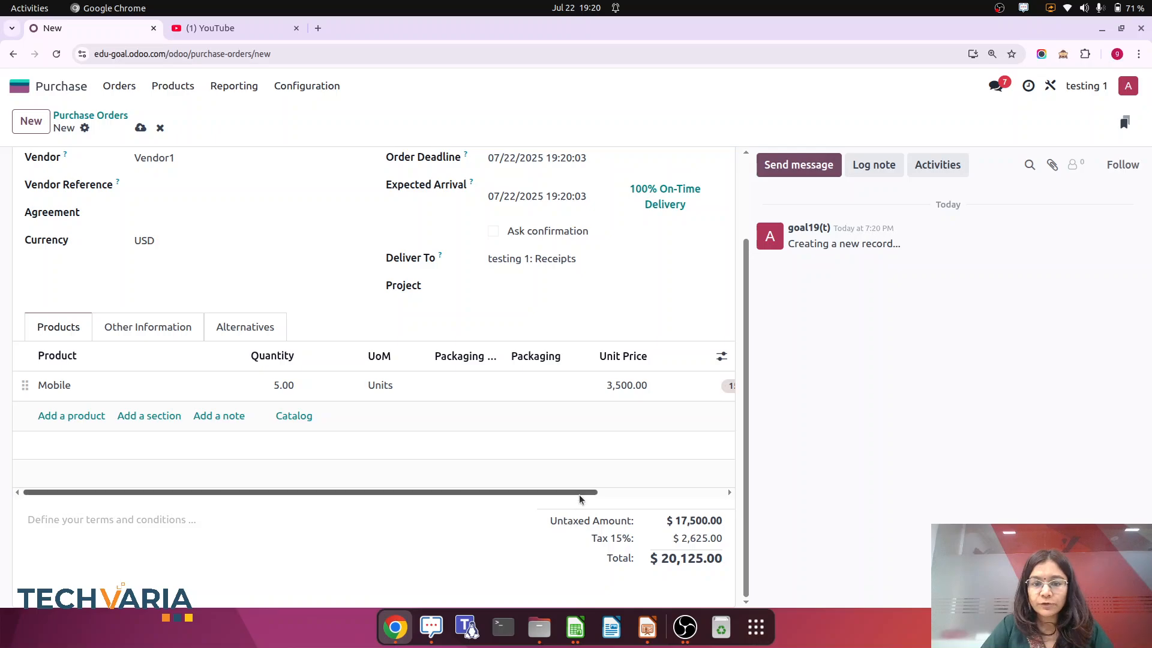
pyautogui.moveTo(576, 492); pyautogui.dragTo(688, 492)
pyautogui.click(607, 394)
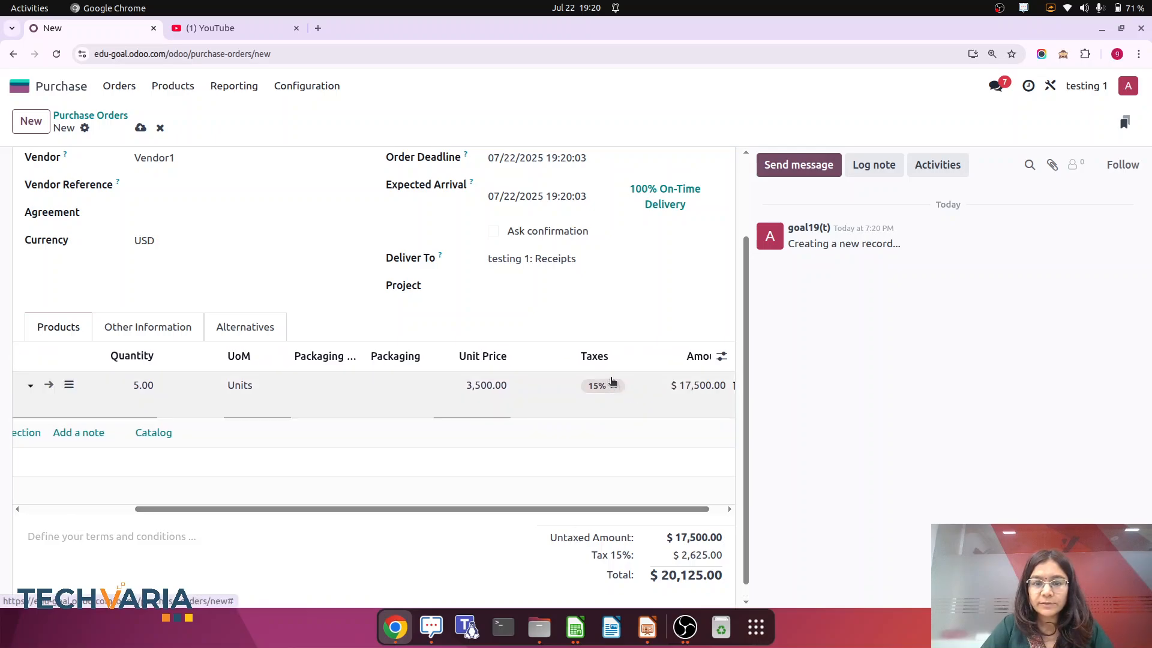
pyautogui.click(201, 168)
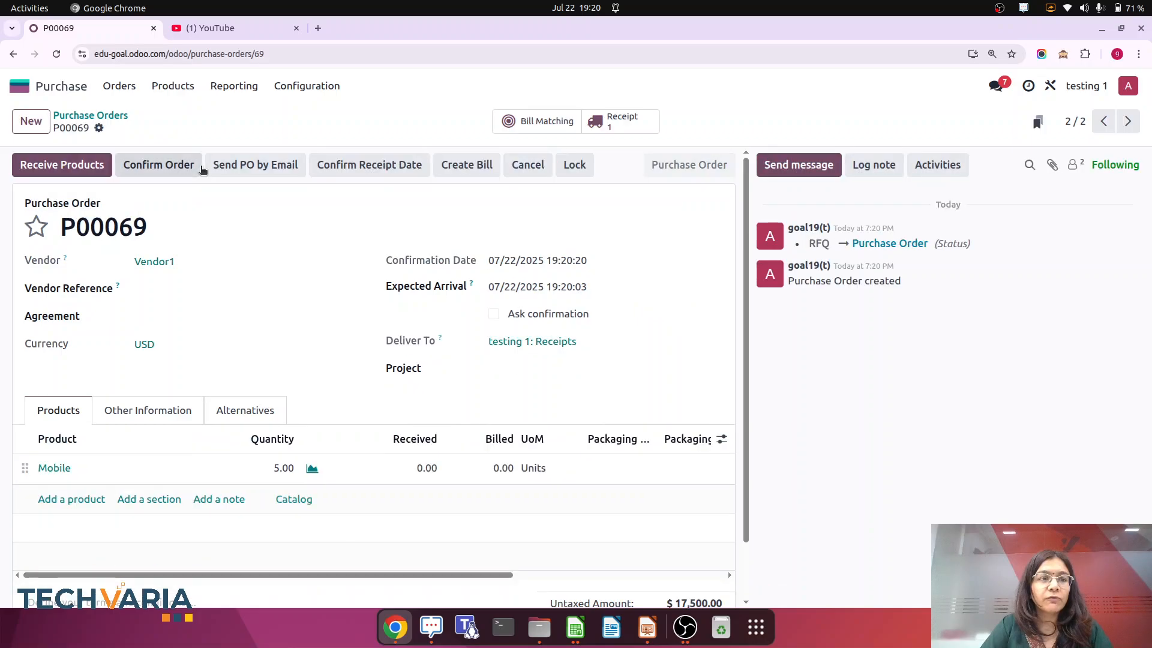
pyautogui.click(102, 169)
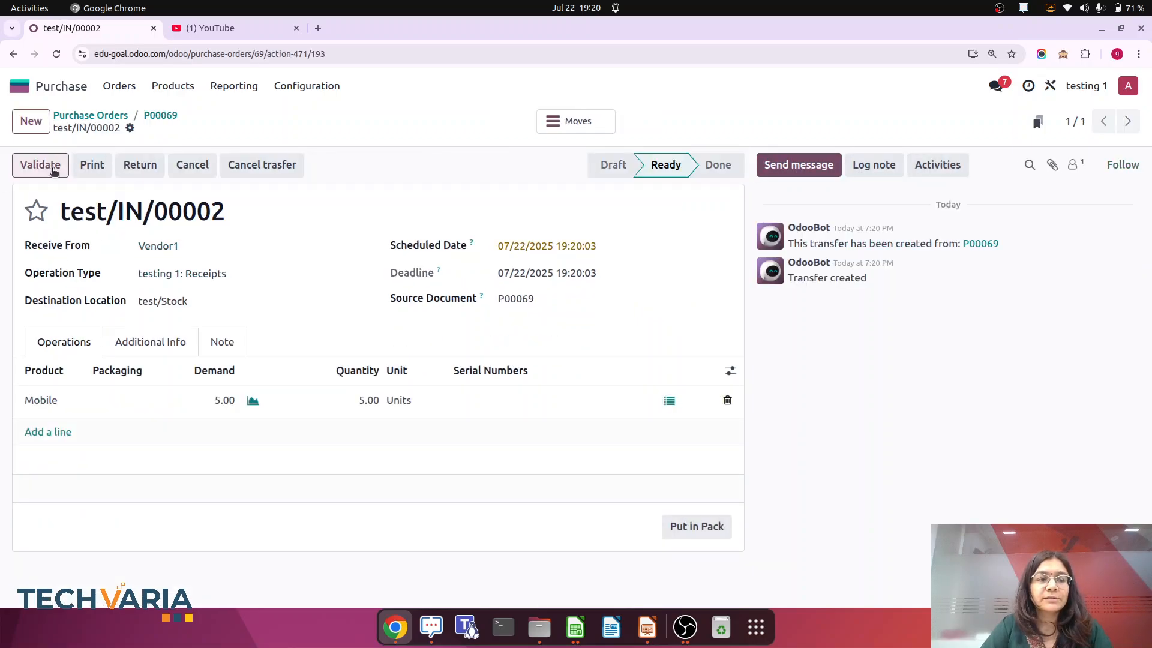
pyautogui.click(54, 172)
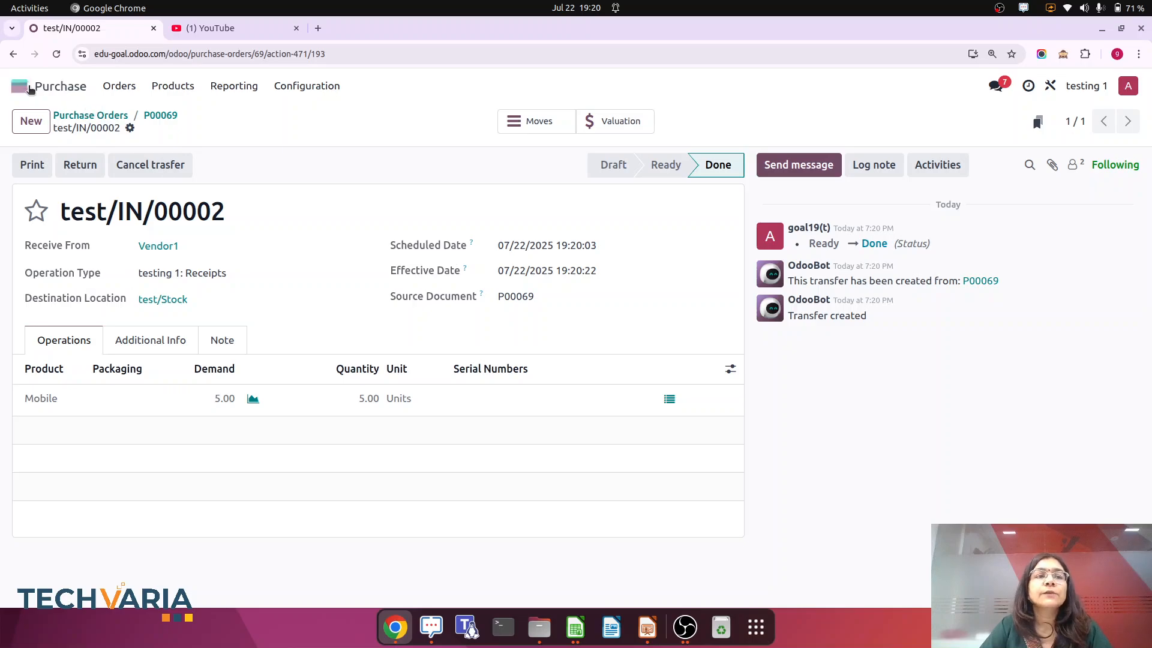
pyautogui.click(20, 86)
pyautogui.write('acc')
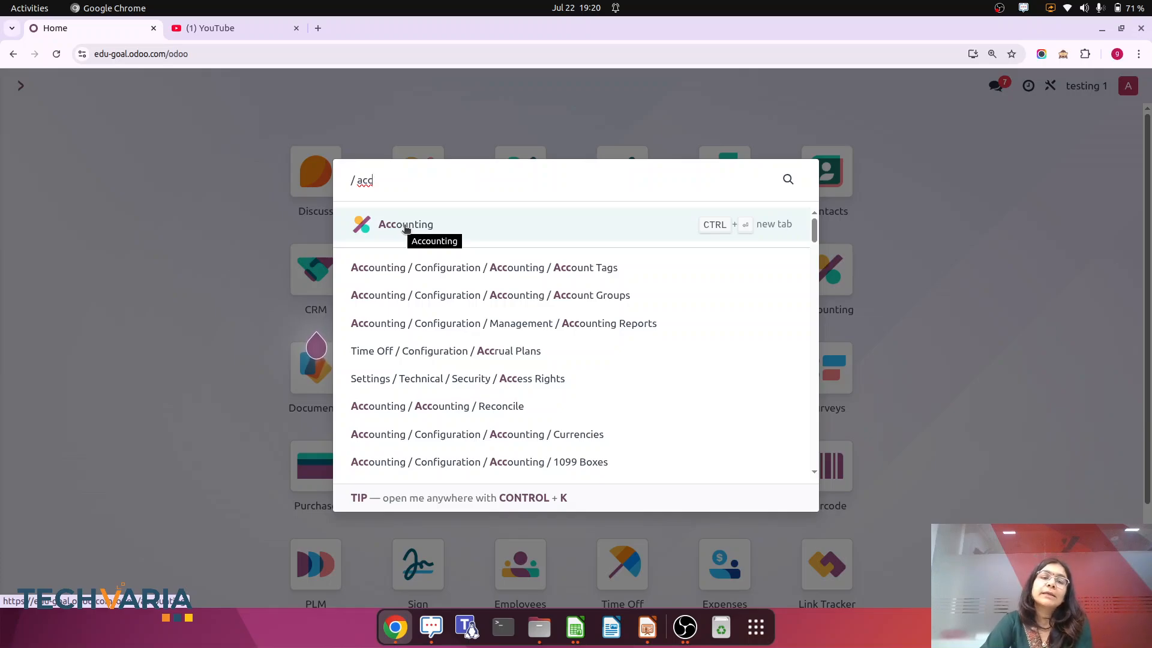
pyautogui.click(1055, 335)
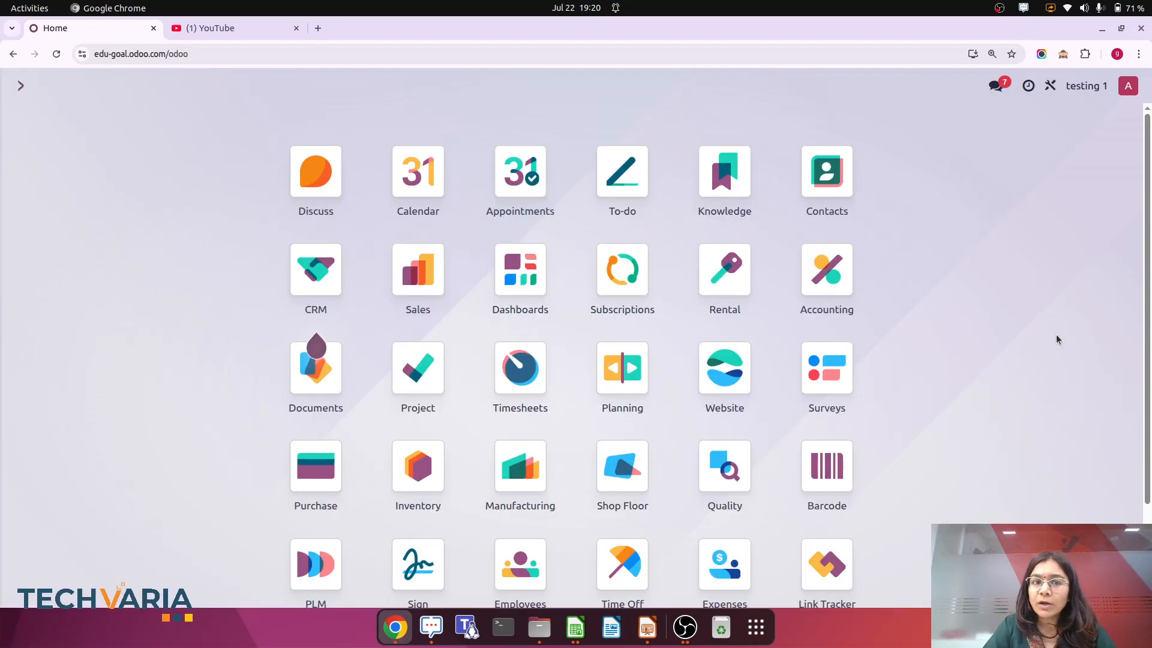
# Step: Create a new scrap order in Inventory for the Mobile product
pyautogui.write('scr')
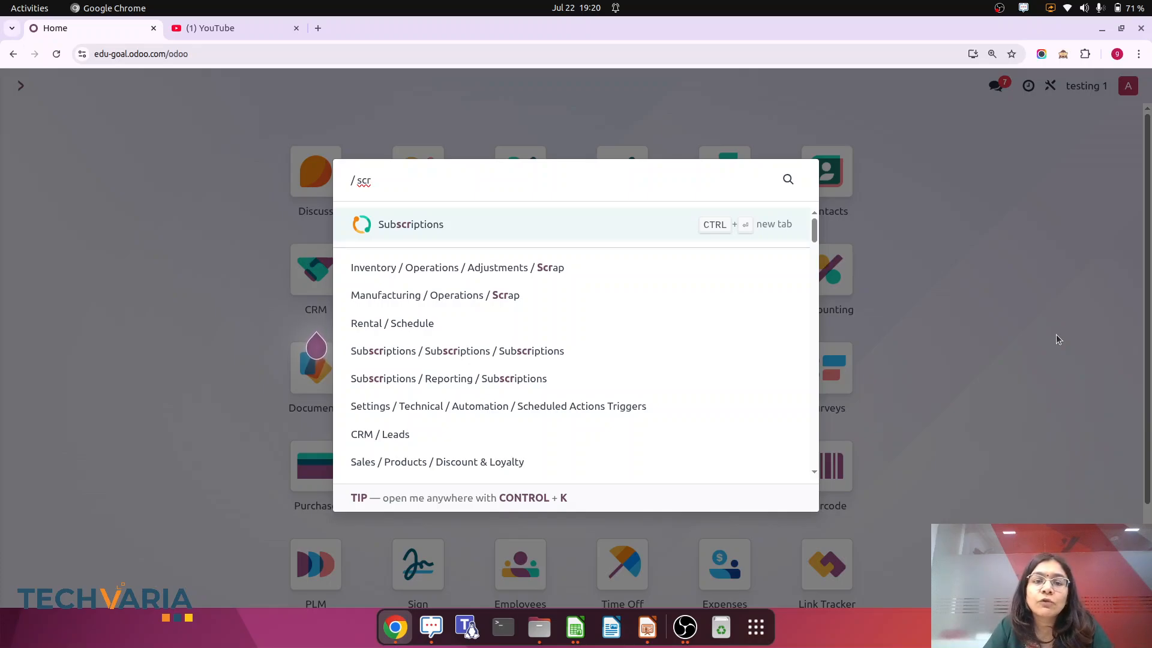
pyautogui.click(553, 267)
pyautogui.click(48, 120)
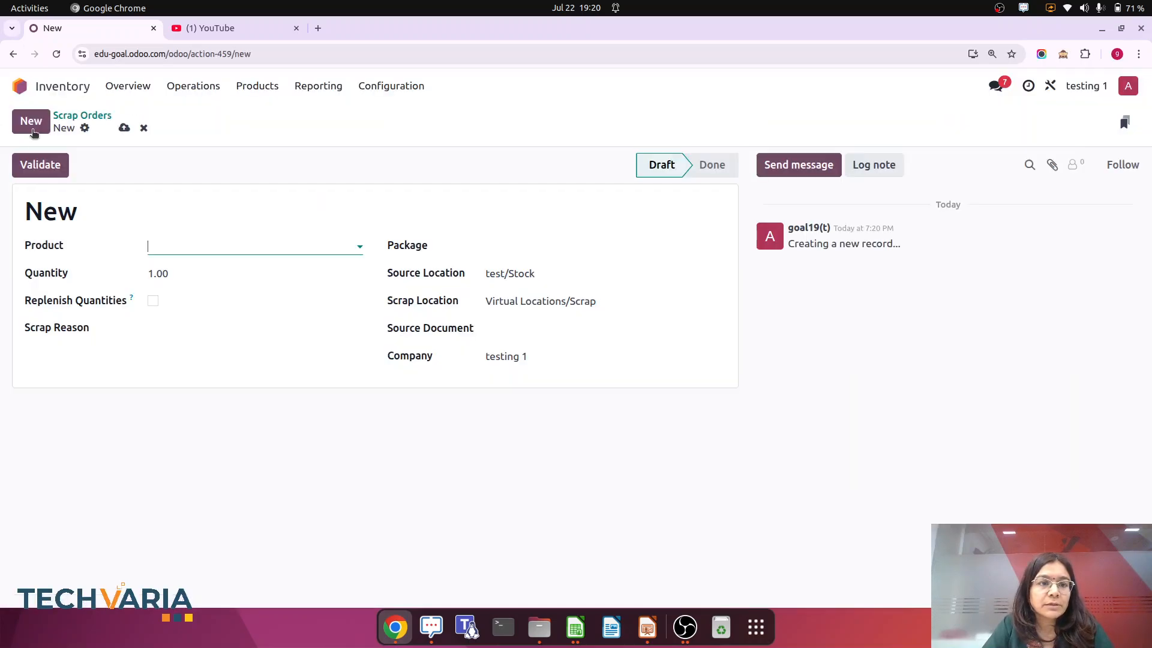
pyautogui.write('mo')
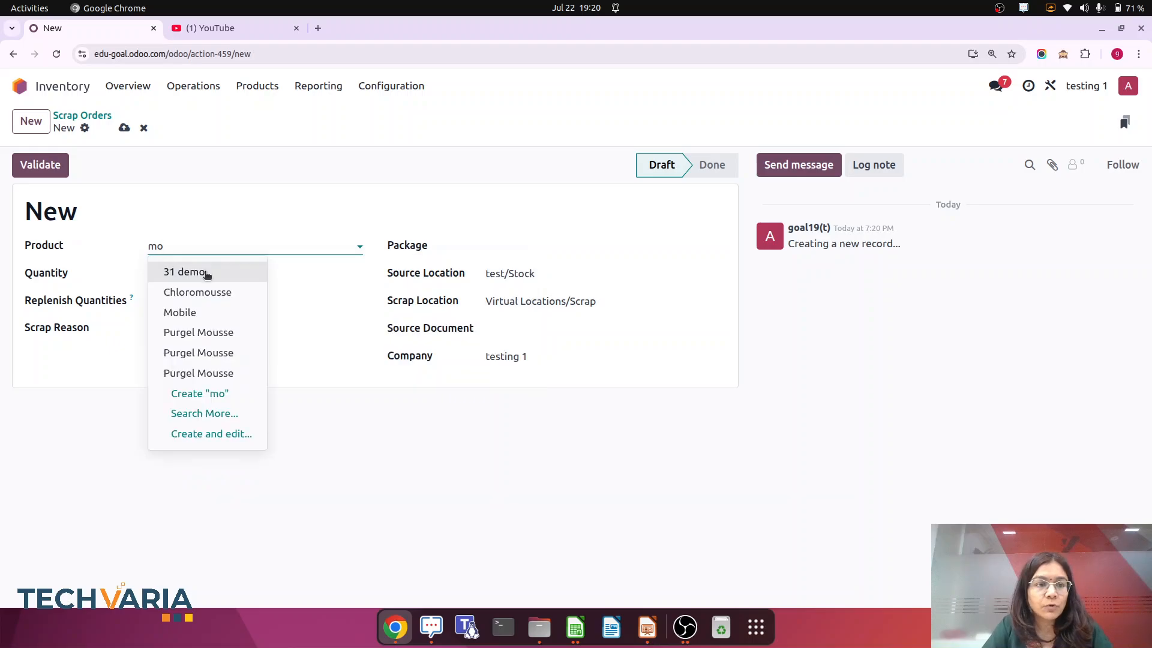
pyautogui.click(177, 312)
# Step: Create and assign the scrap reason "not in proper configuration" on the scrap order
pyautogui.click(174, 332)
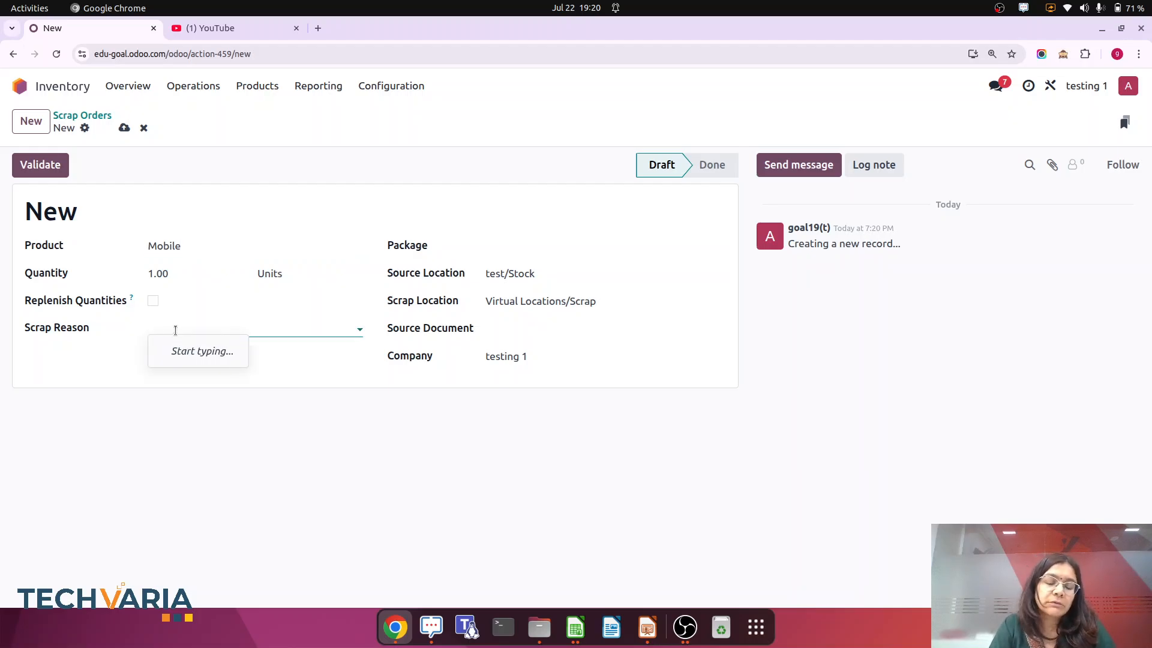
pyautogui.write('not')
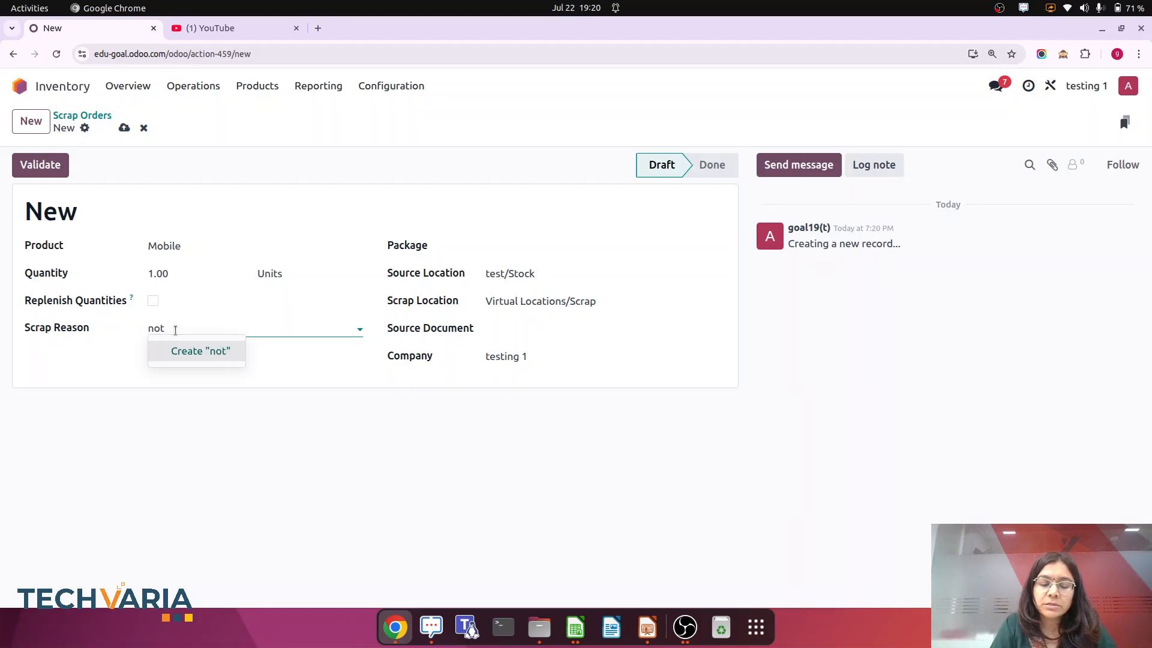
pyautogui.write(' in prope')
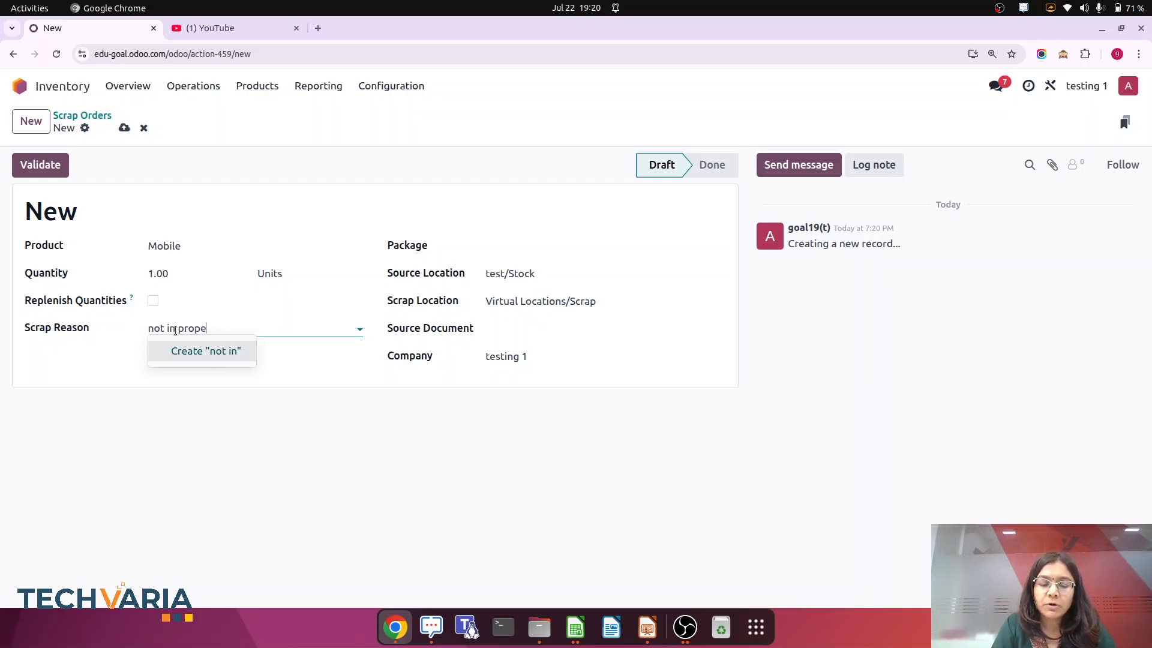
pyautogui.write('r configurati')
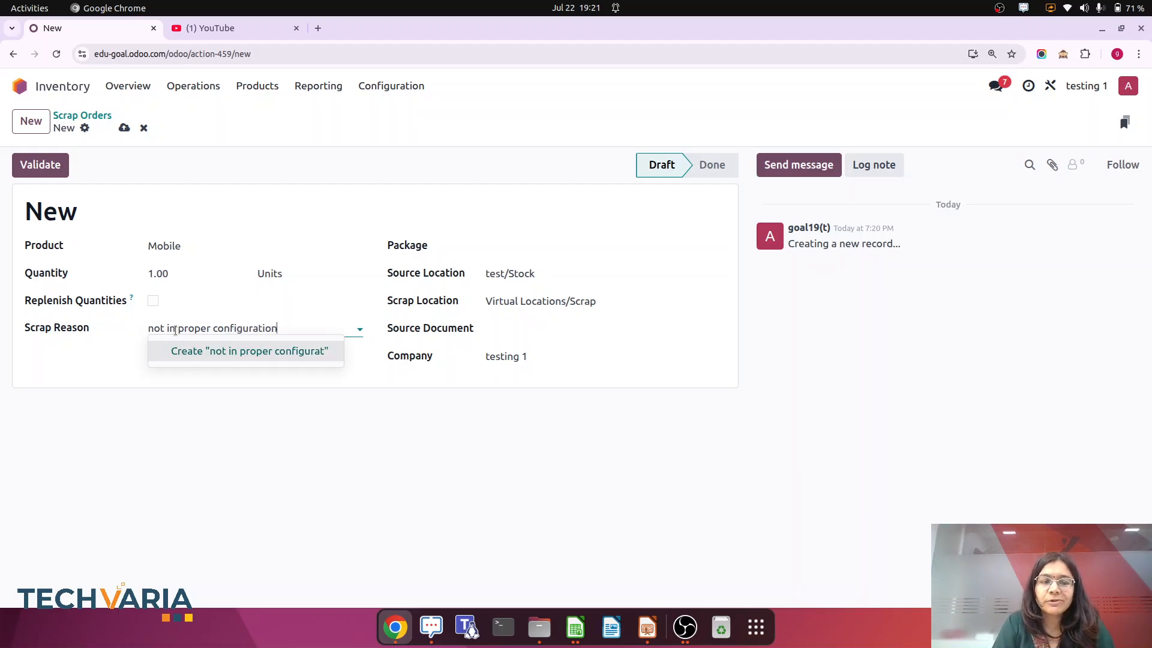
pyautogui.write('on')
pyautogui.click(234, 351)
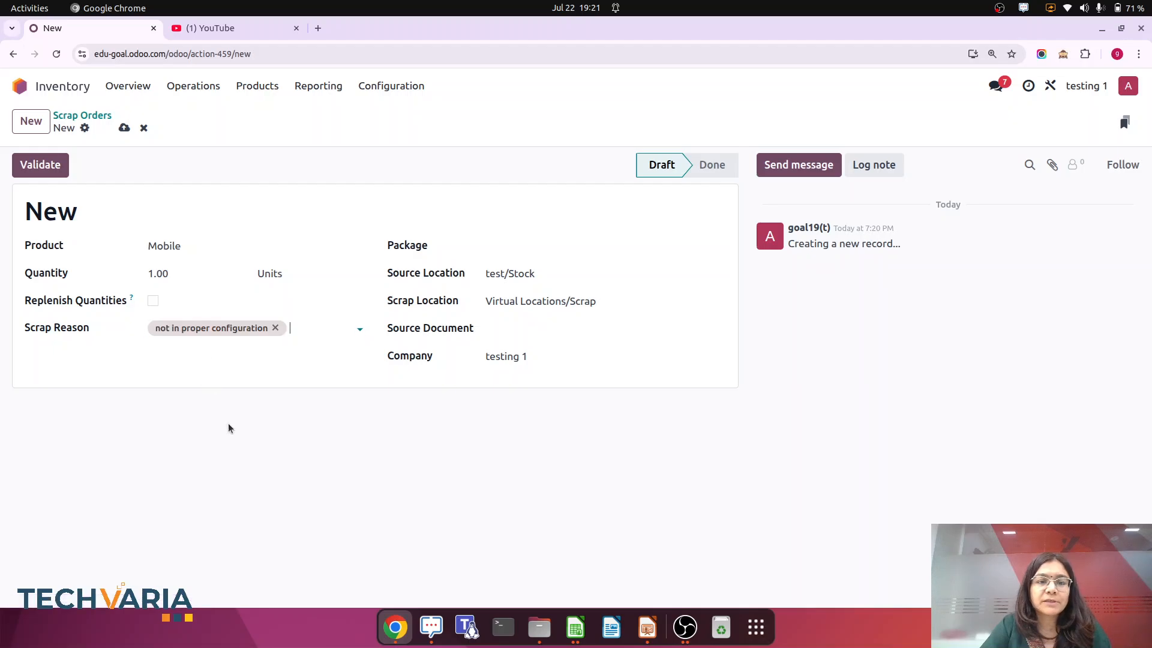
# Step: Check the available source locations and validate the Mobile scrap order
pyautogui.click(551, 277)
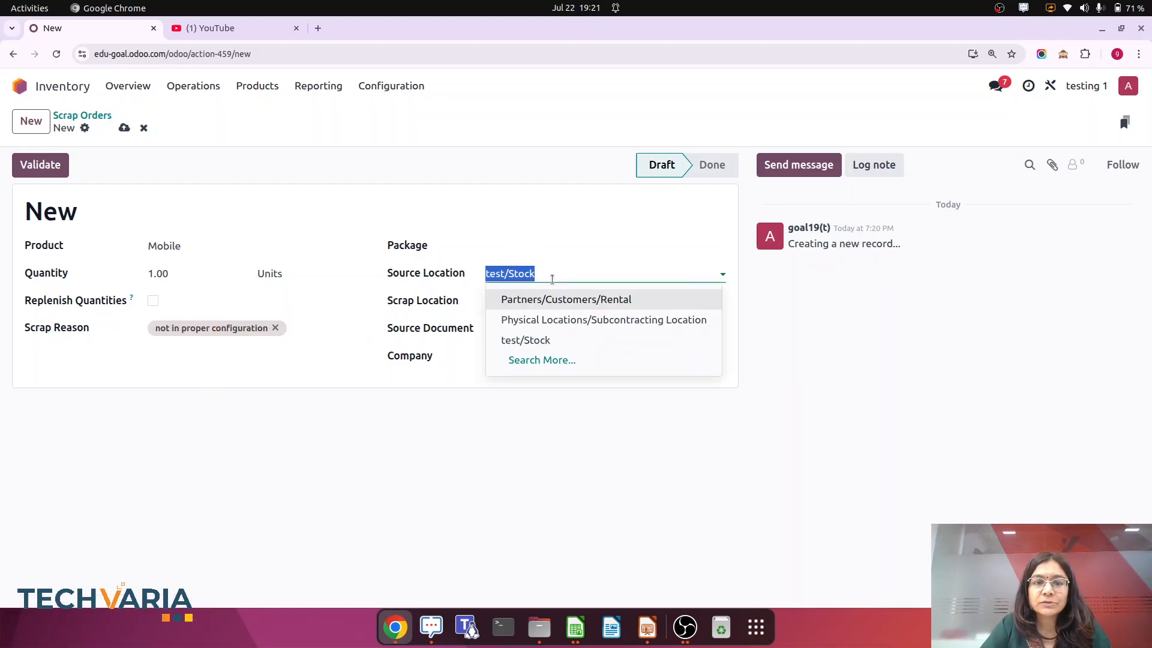
pyautogui.click(879, 387)
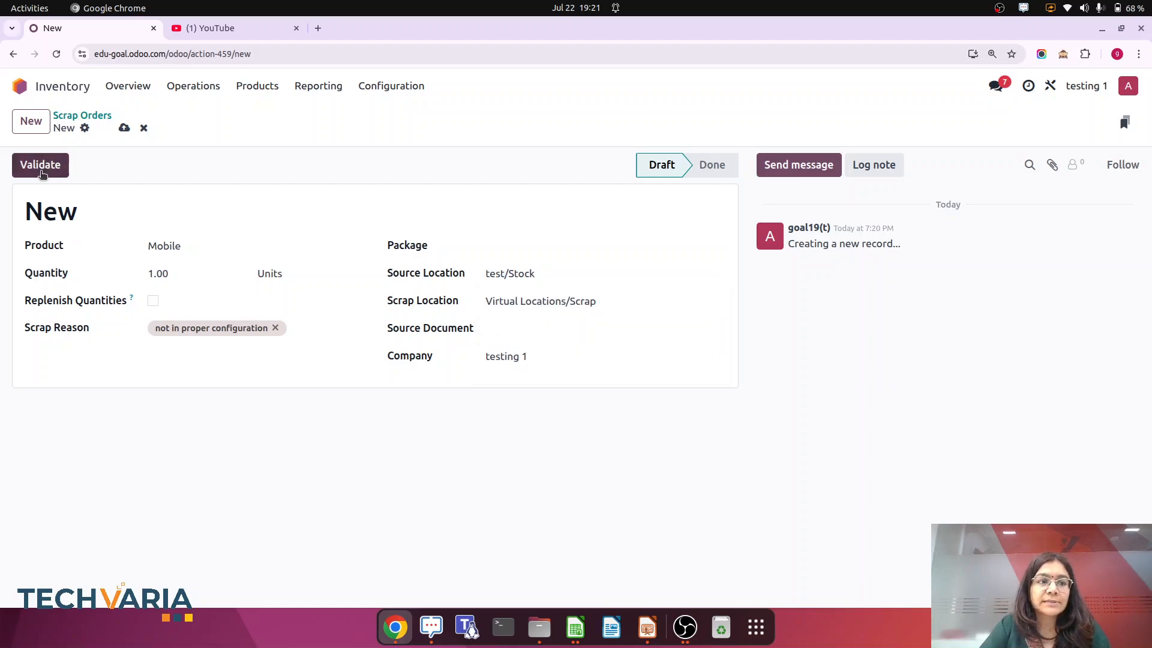
pyautogui.click(41, 172)
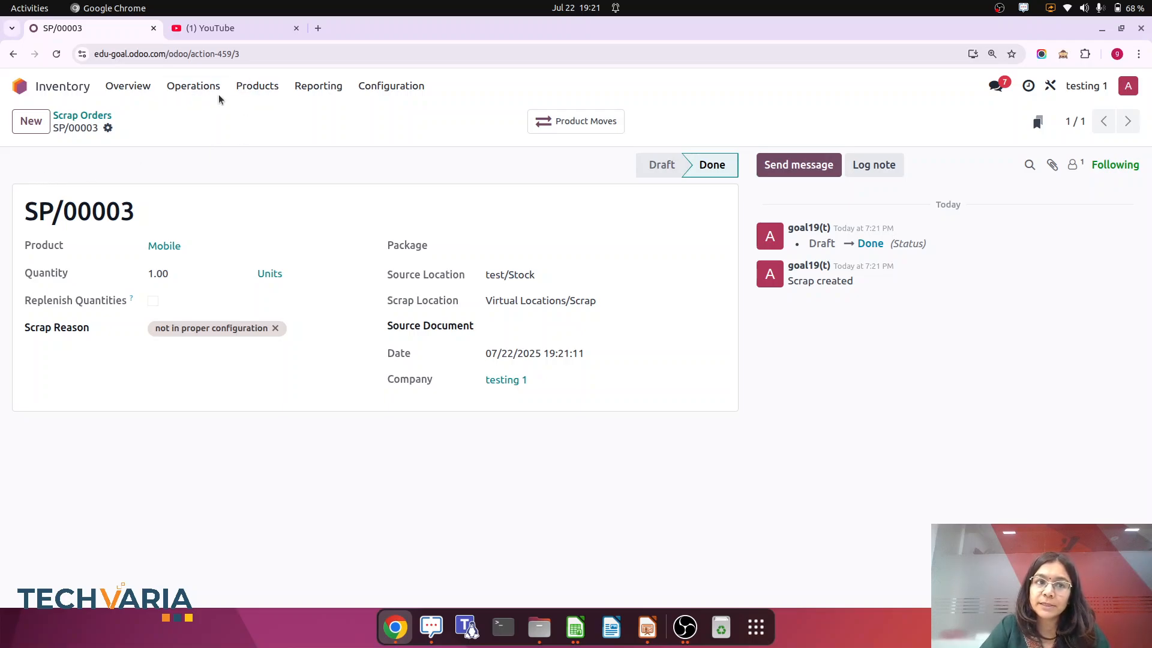
# Step: Open the journal entry for the Mobile scrap order in Accounting and examine its debit and credit accounts
pyautogui.click(30, 88)
pyautogui.write('acc')
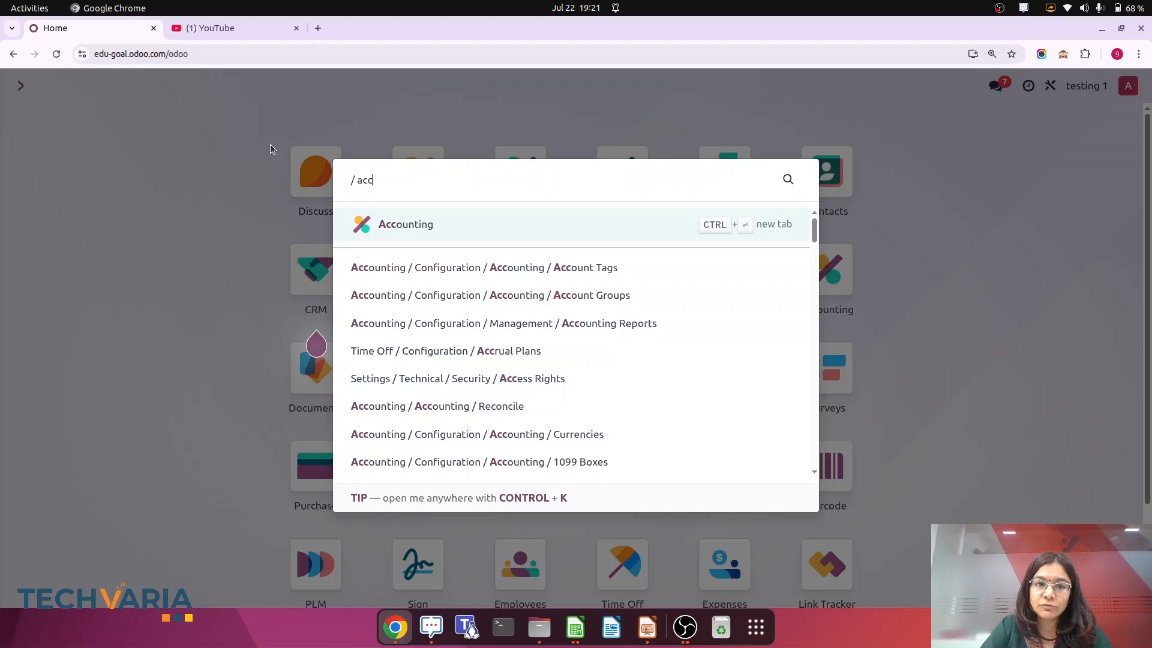
pyautogui.click(424, 231)
pyautogui.click(331, 89)
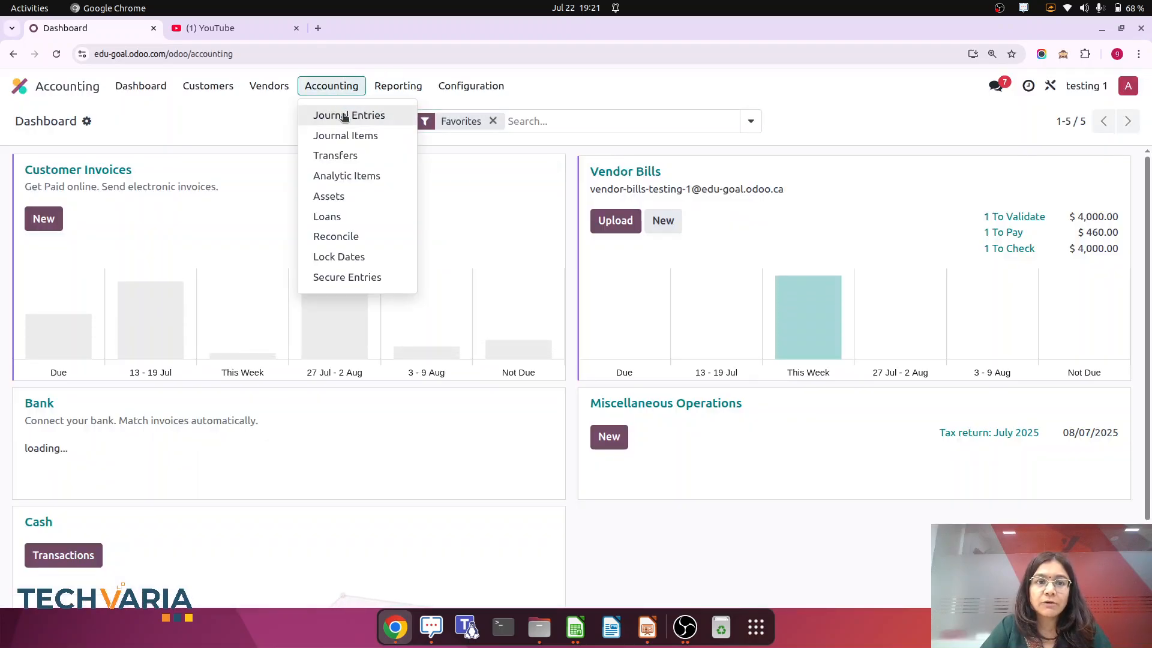
pyautogui.click(335, 114)
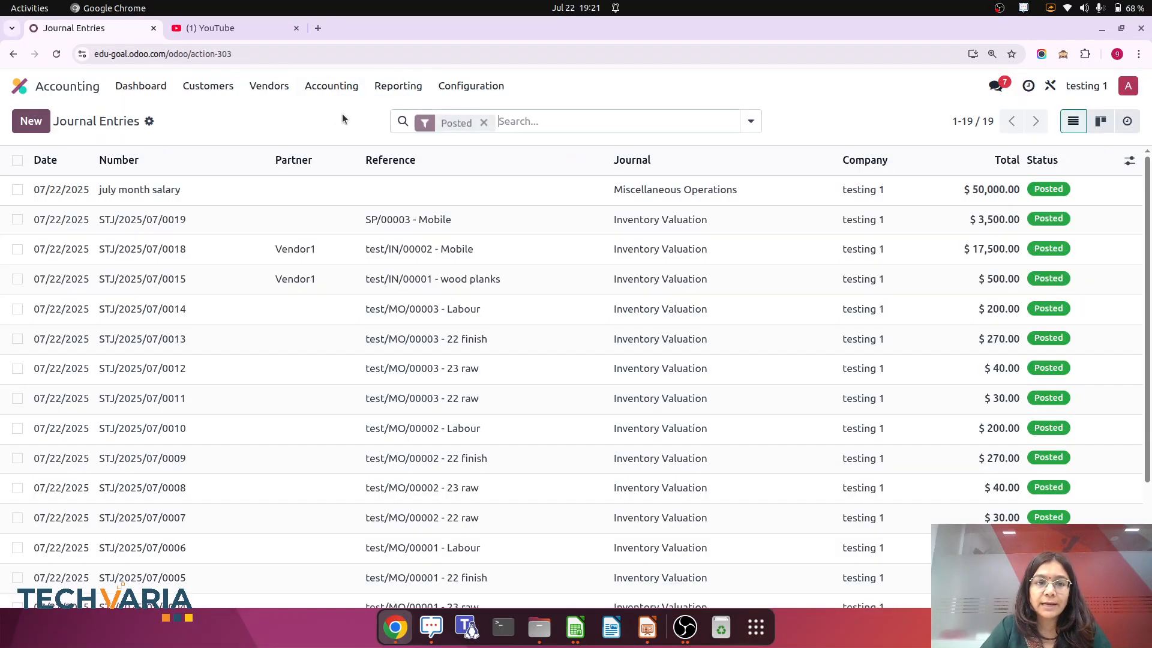
pyautogui.click(508, 228)
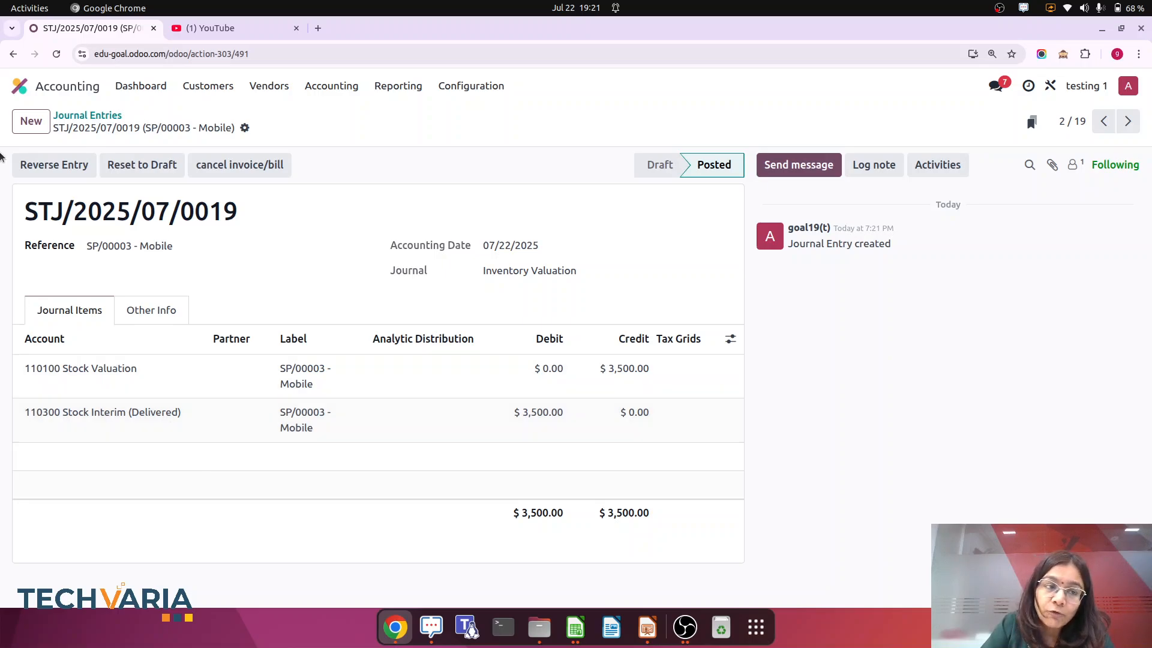
# Step: Look up the scrap account in Accounting's chart of accounts by searching for "sc"
pyautogui.click(17, 88)
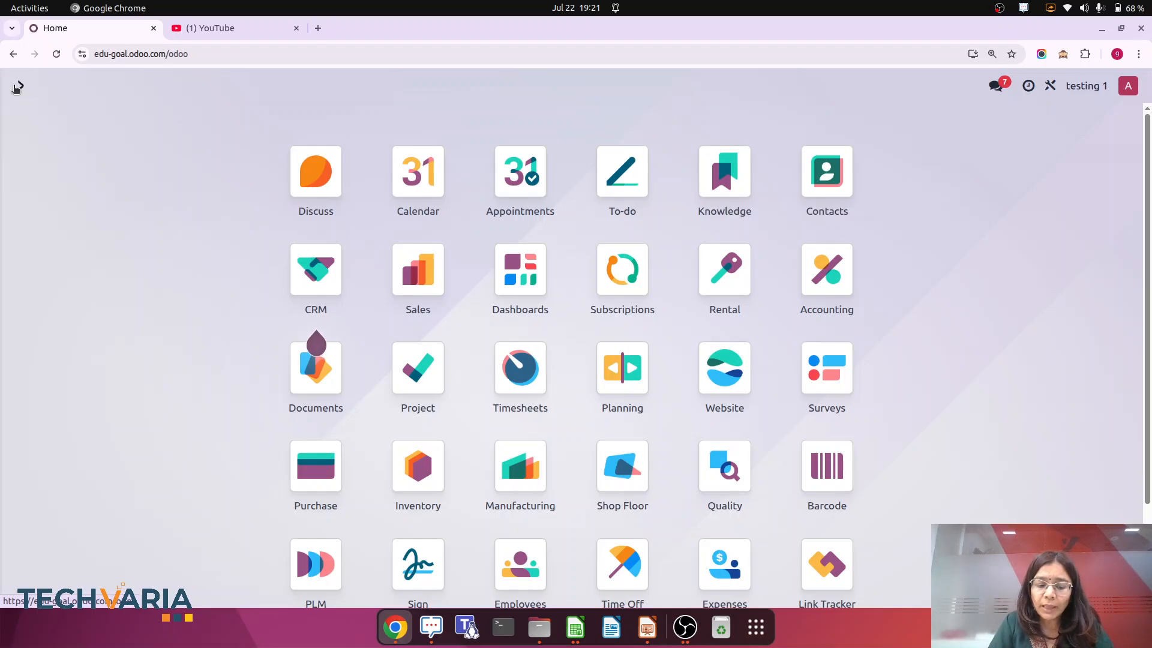
pyautogui.write('acc')
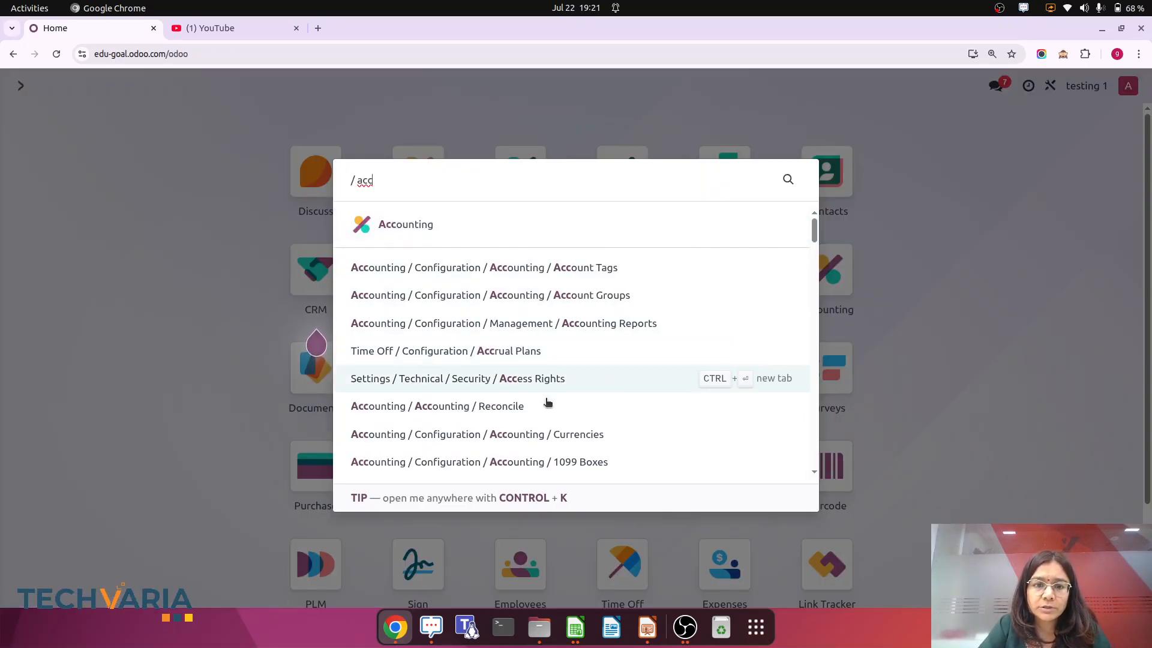
pyautogui.write('o')
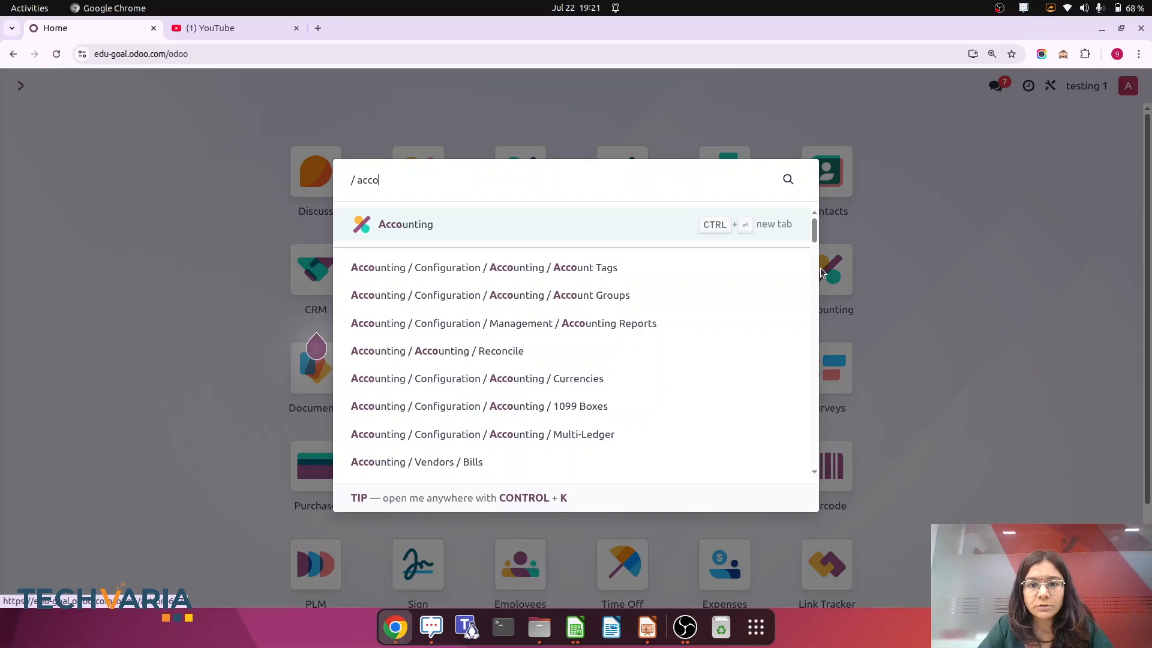
pyautogui.click(421, 235)
pyautogui.click(468, 86)
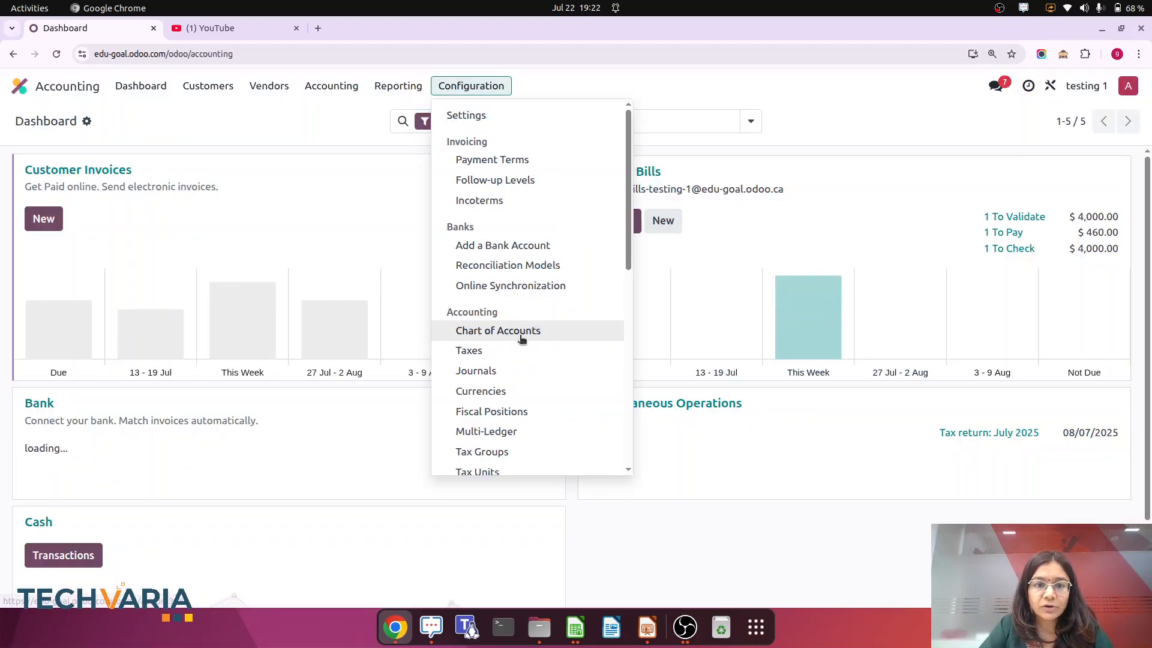
pyautogui.click(483, 330)
pyautogui.click(547, 123)
pyautogui.write('sc')
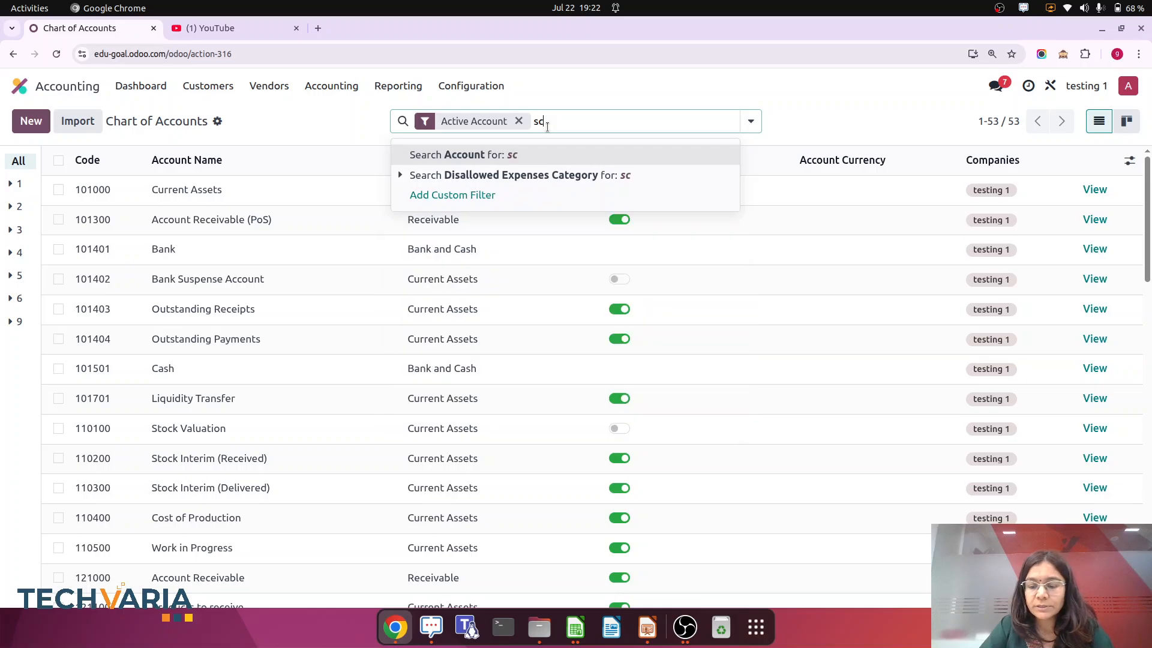
pyautogui.press('Return')
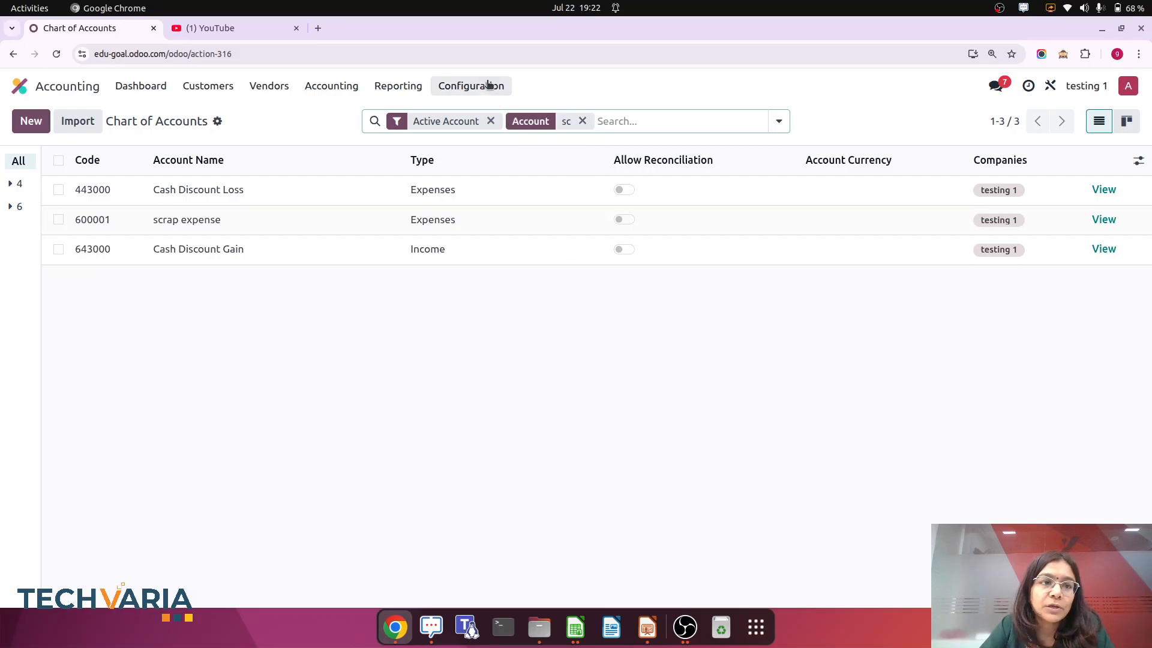
# Step: Find the Virtual Locations/Scrap location among Inventory's warehouse locations and open its record
pyautogui.click(20, 87)
pyautogui.write('/loca')
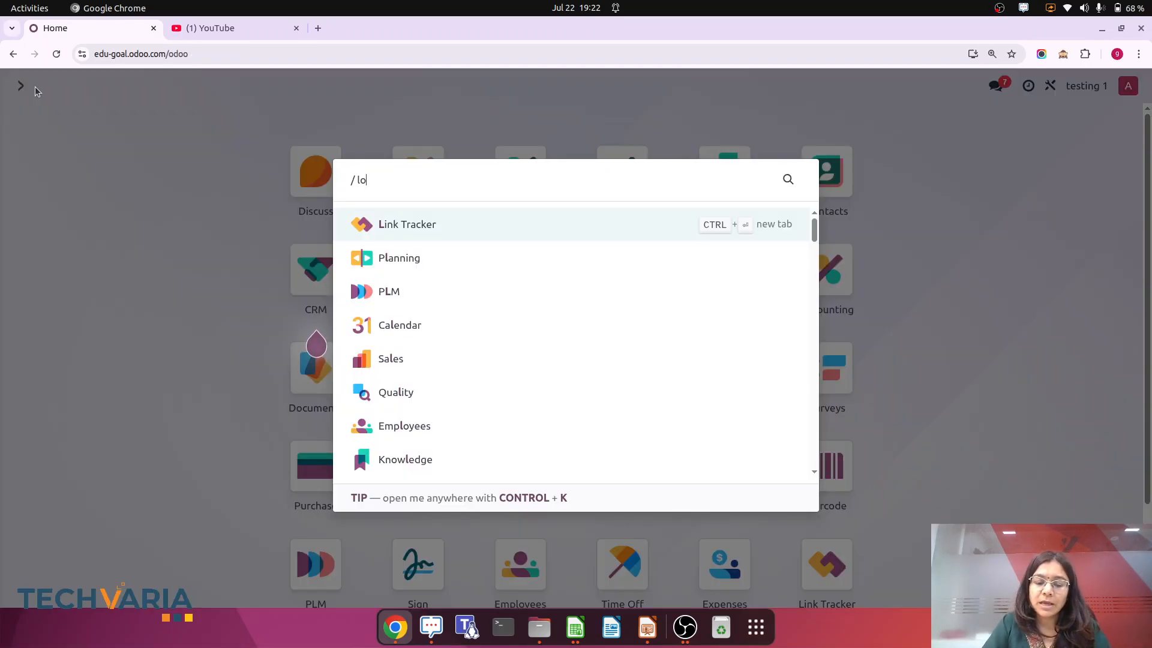
pyautogui.click(492, 223)
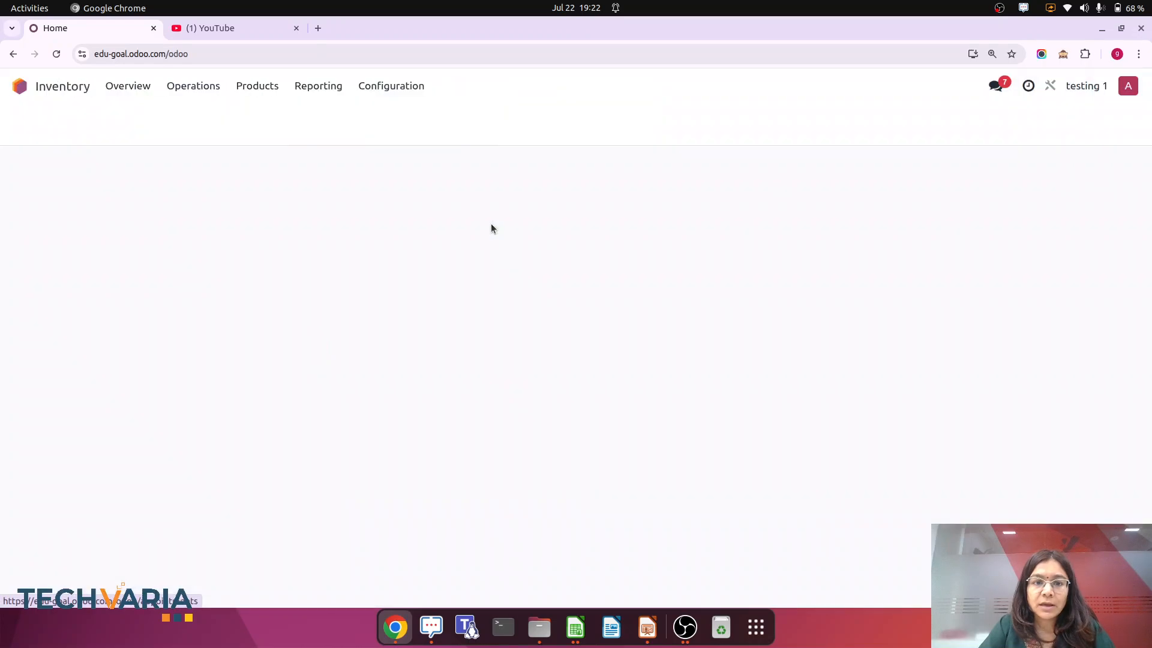
pyautogui.click(394, 84)
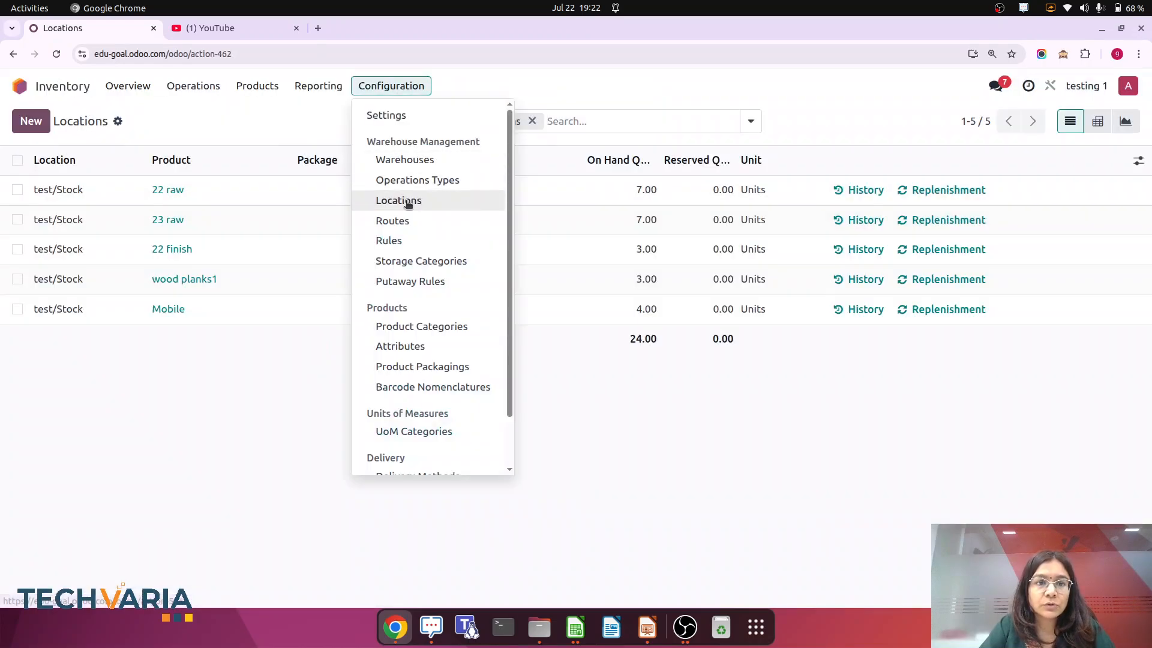
pyautogui.click(404, 200)
pyautogui.click(489, 121)
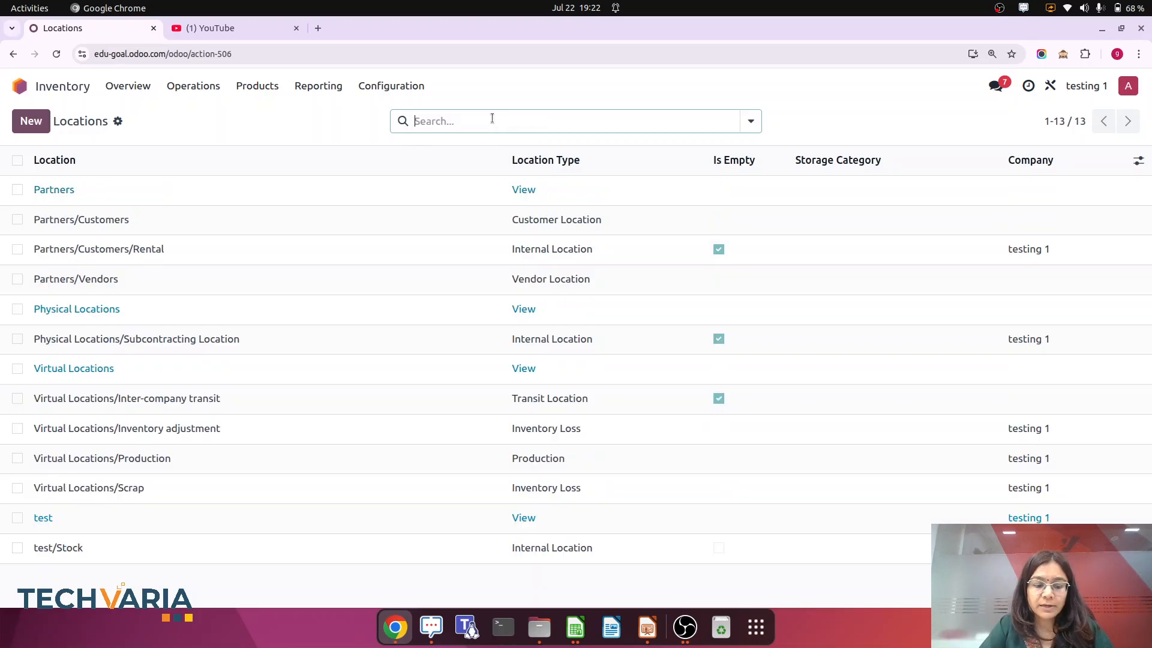
pyautogui.write('sc')
pyautogui.press('Return')
pyautogui.click(252, 197)
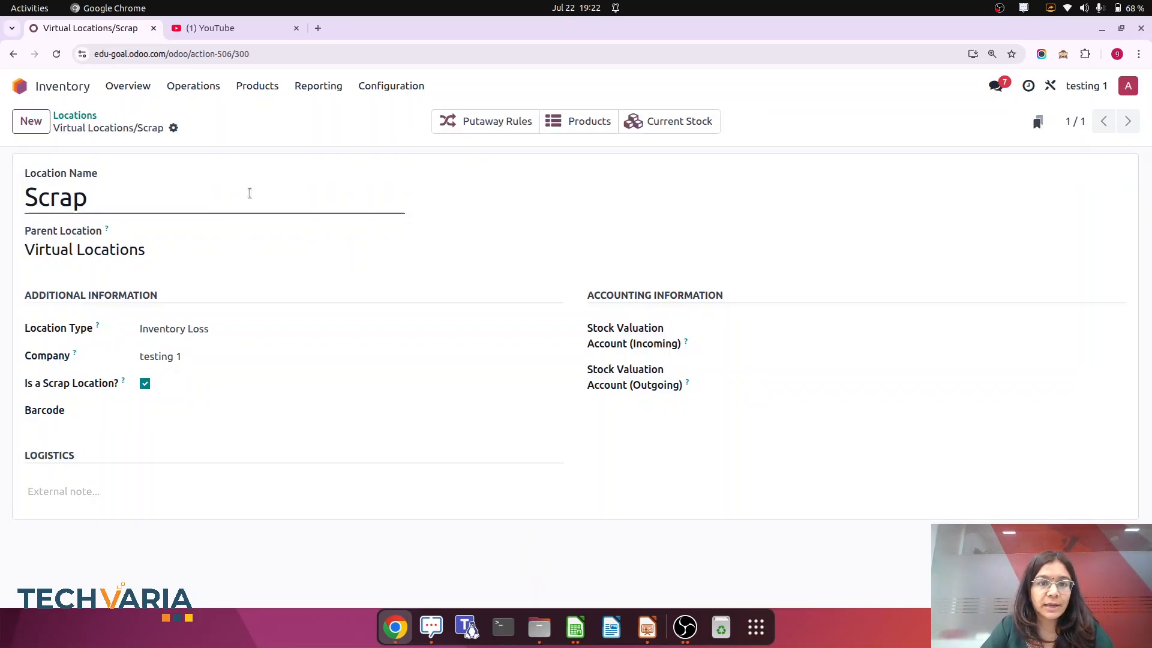
# Step: Set both the incoming and outgoing stock valuation accounts of the Scrap location to 600001 scrap expense and save
pyautogui.click(741, 328)
pyautogui.write('scr')
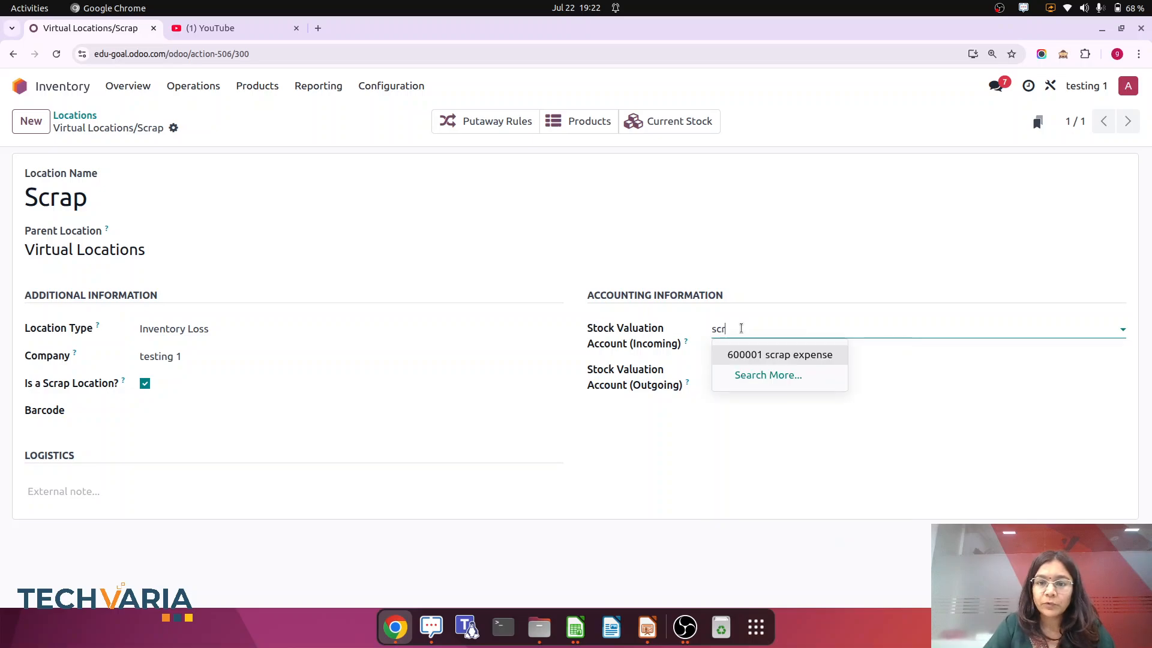
pyautogui.click(774, 354)
pyautogui.click(756, 367)
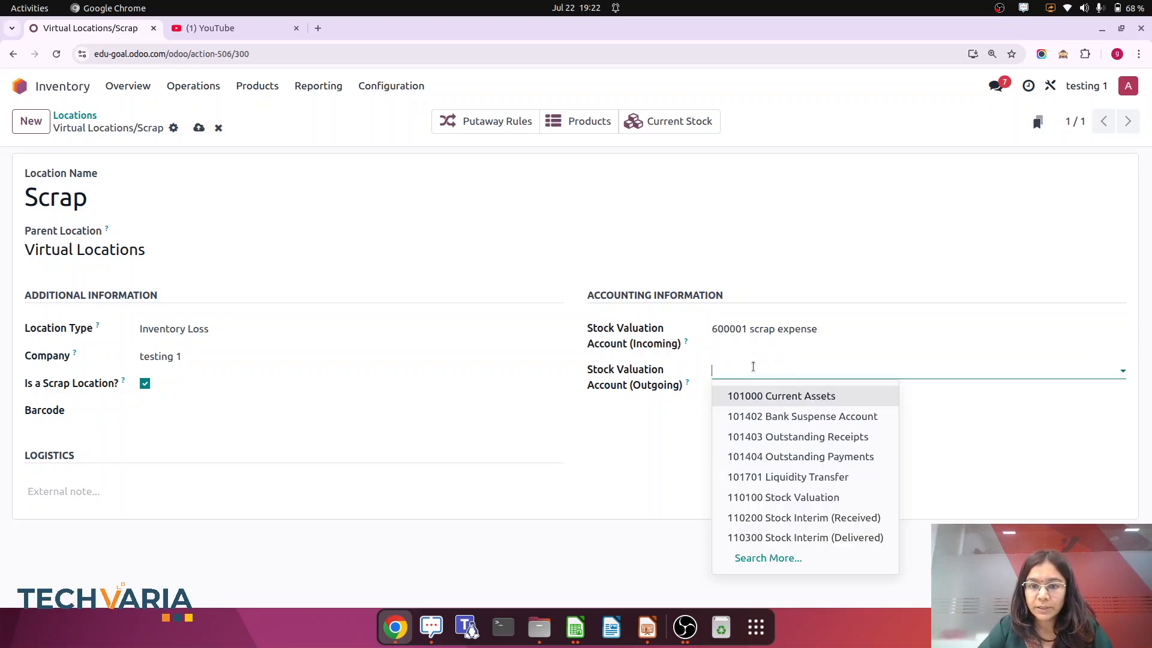
pyautogui.write('sc')
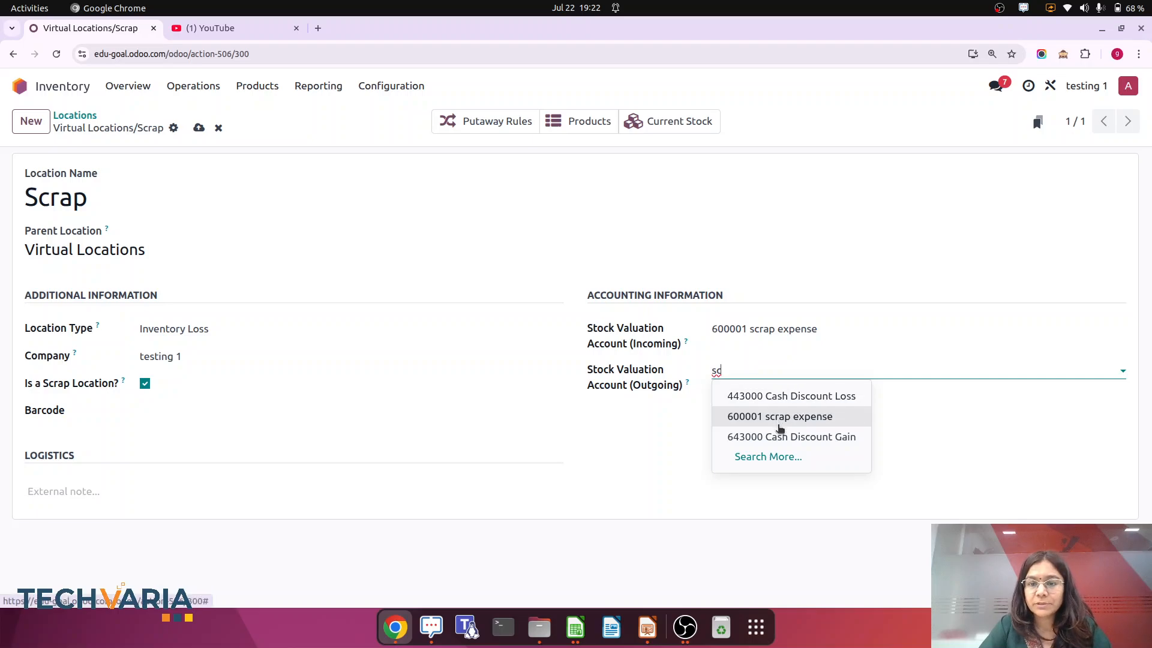
pyautogui.click(780, 417)
pyautogui.click(198, 128)
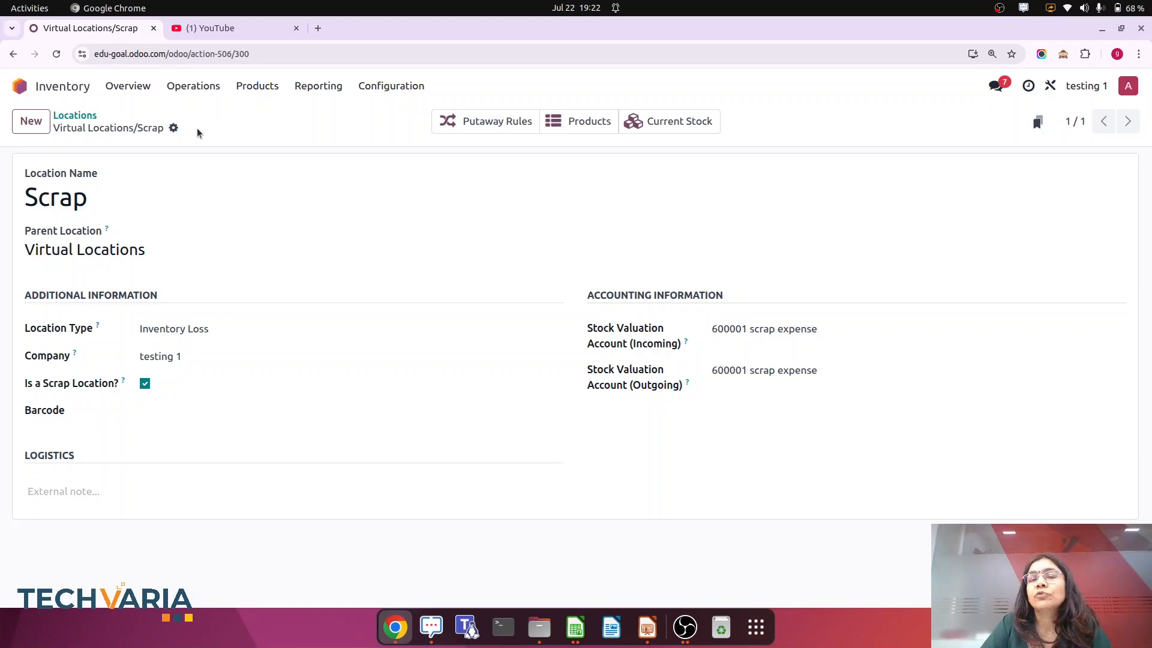
# Step: Create another scrap order in Inventory for the Mobile product
pyautogui.click(14, 87)
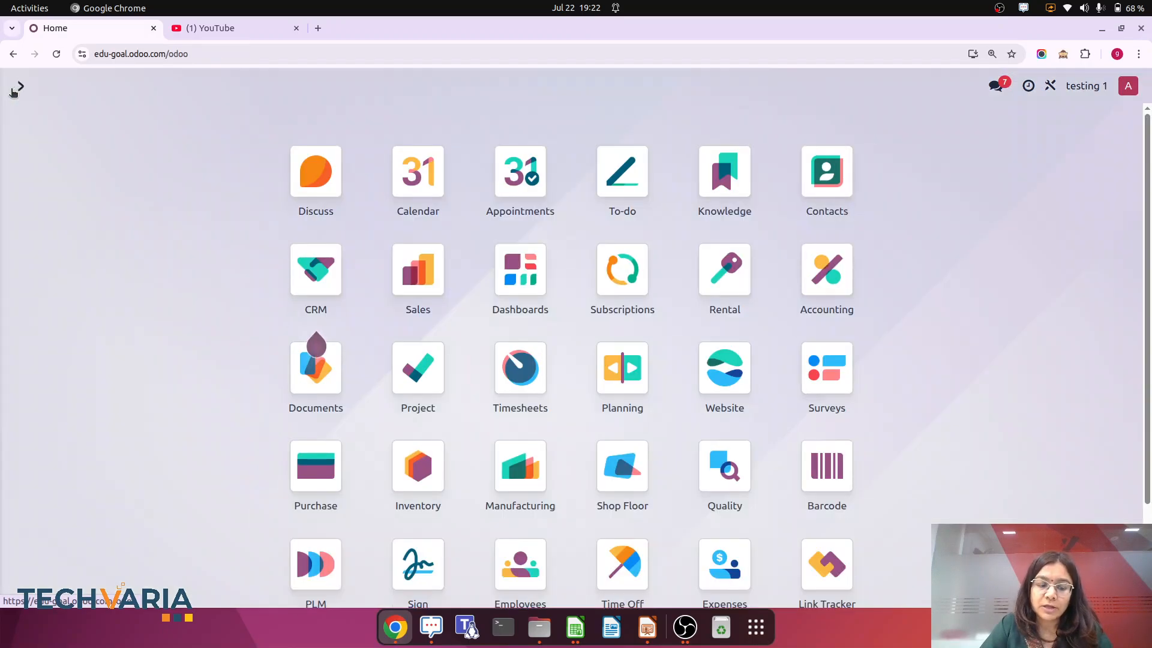
pyautogui.write('scr')
pyautogui.click(567, 267)
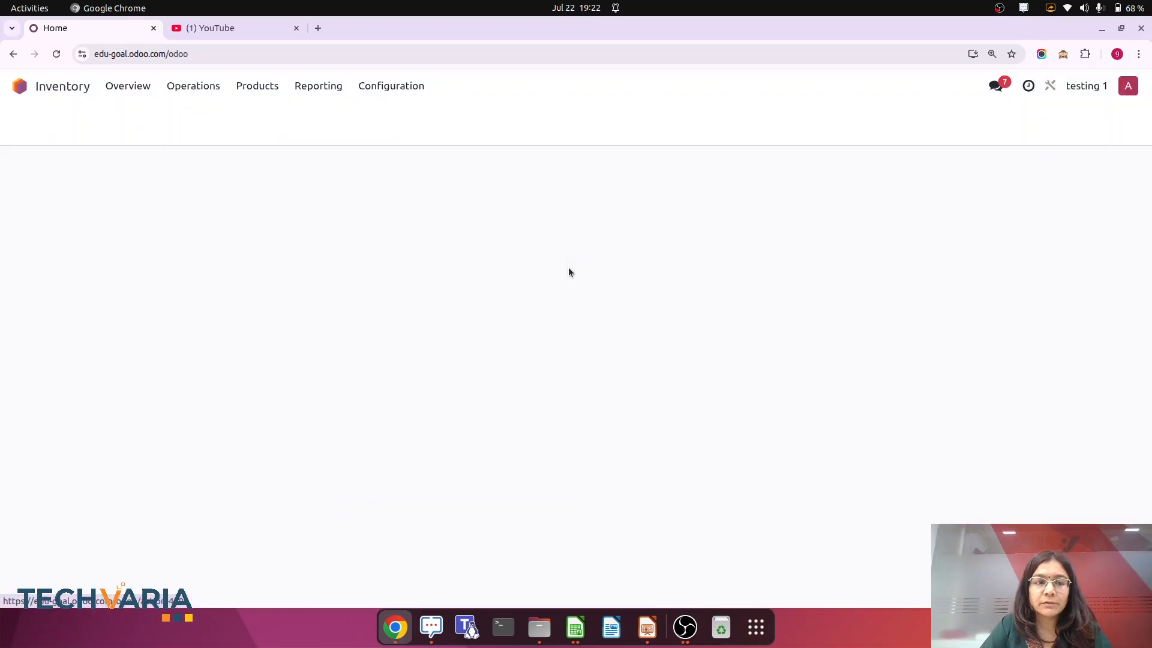
pyautogui.click(31, 123)
pyautogui.click(193, 243)
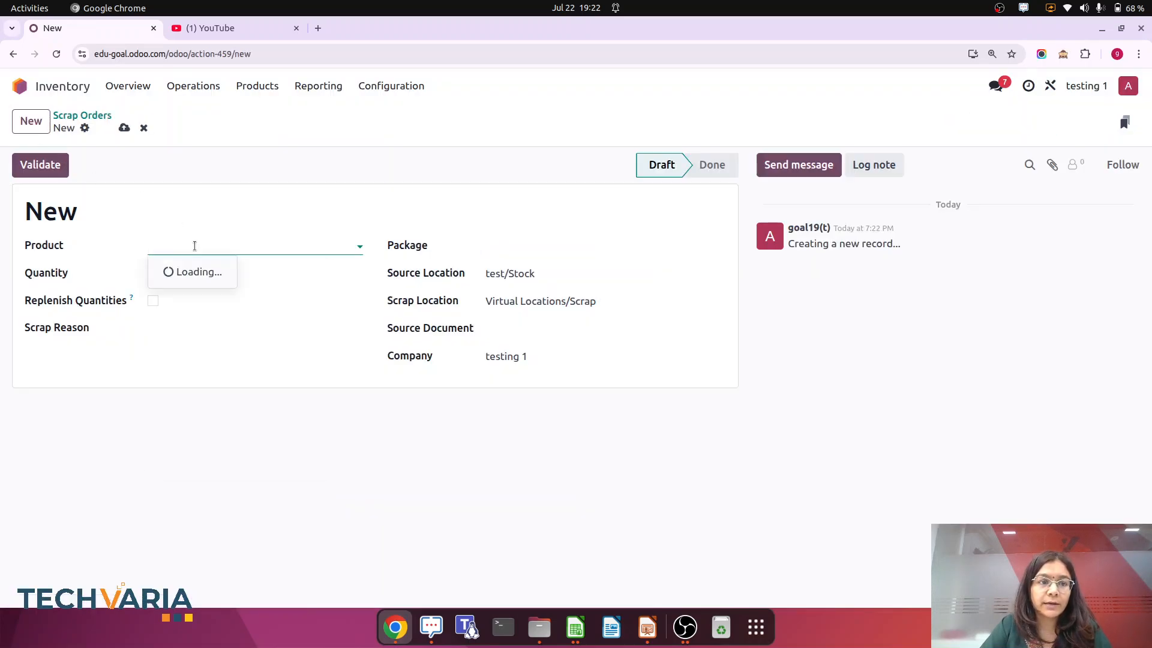
pyautogui.write('mo')
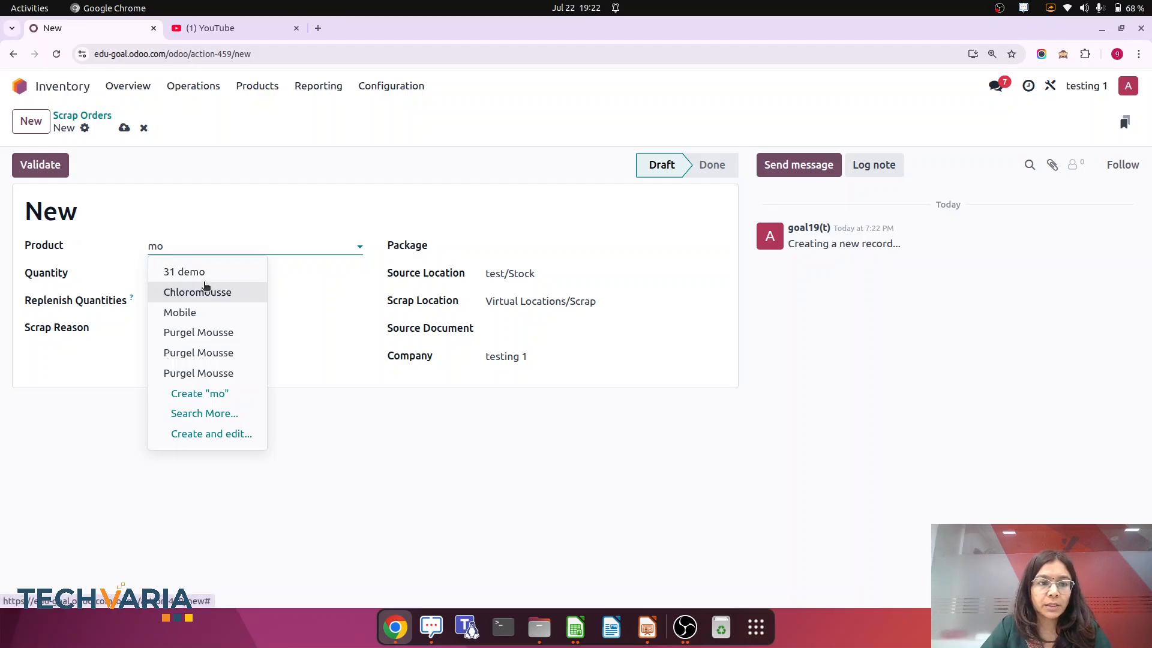
pyautogui.click(192, 313)
# Step: Assign the scrap reason "not in proper configuration" and validate the new Mobile scrap order
pyautogui.click(167, 324)
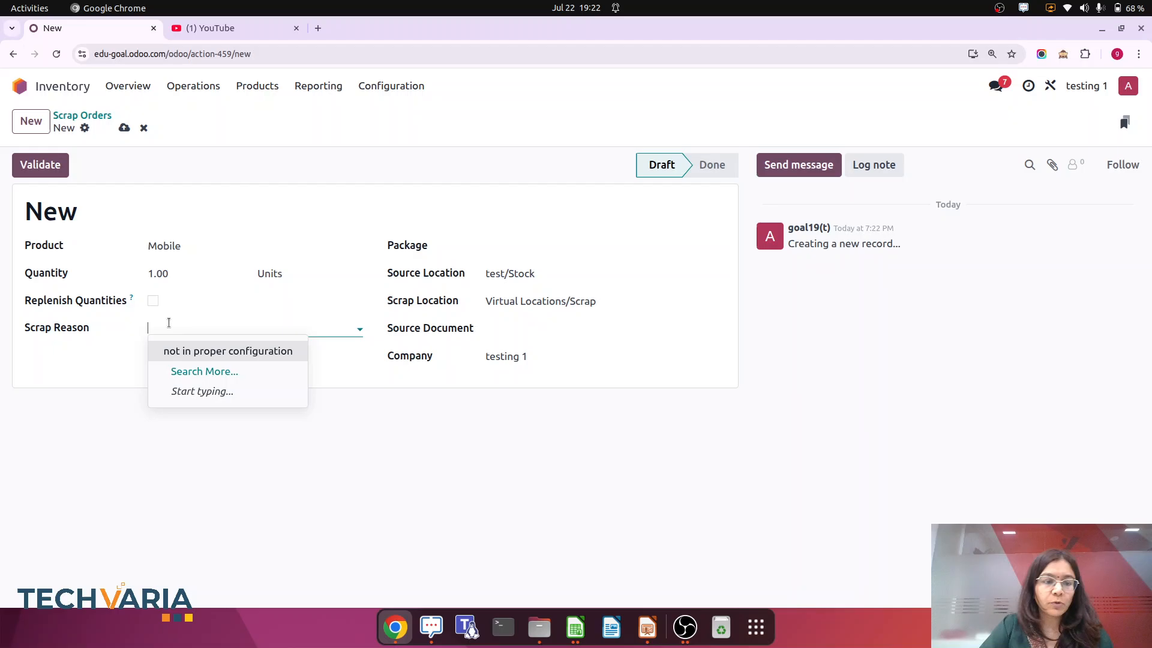
pyautogui.click(210, 354)
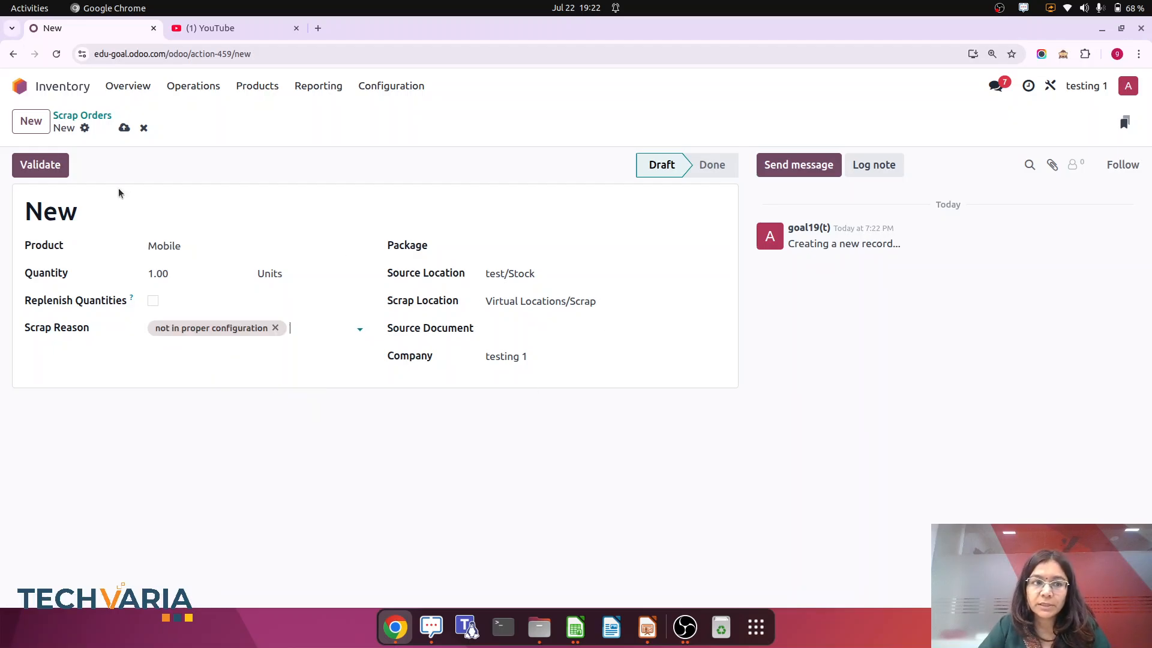
pyautogui.click(34, 165)
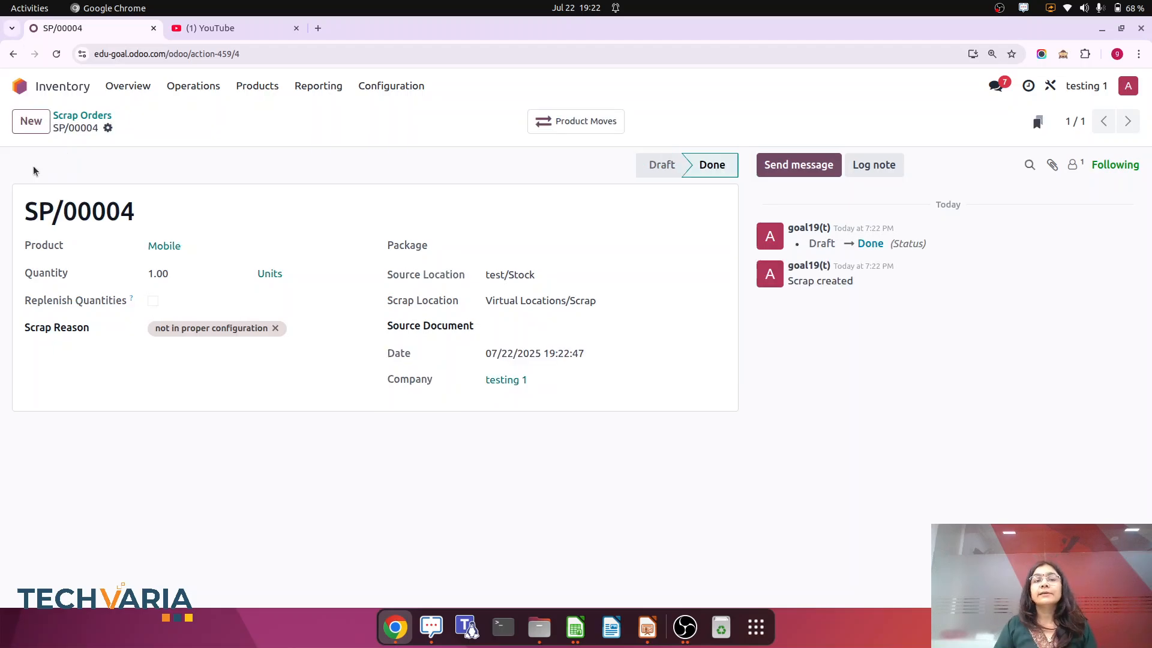
# Step: Open the journal entry of the newest Mobile scrap order in Accounting and examine its debit and credit accounts
pyautogui.click(18, 85)
pyautogui.write('acc')
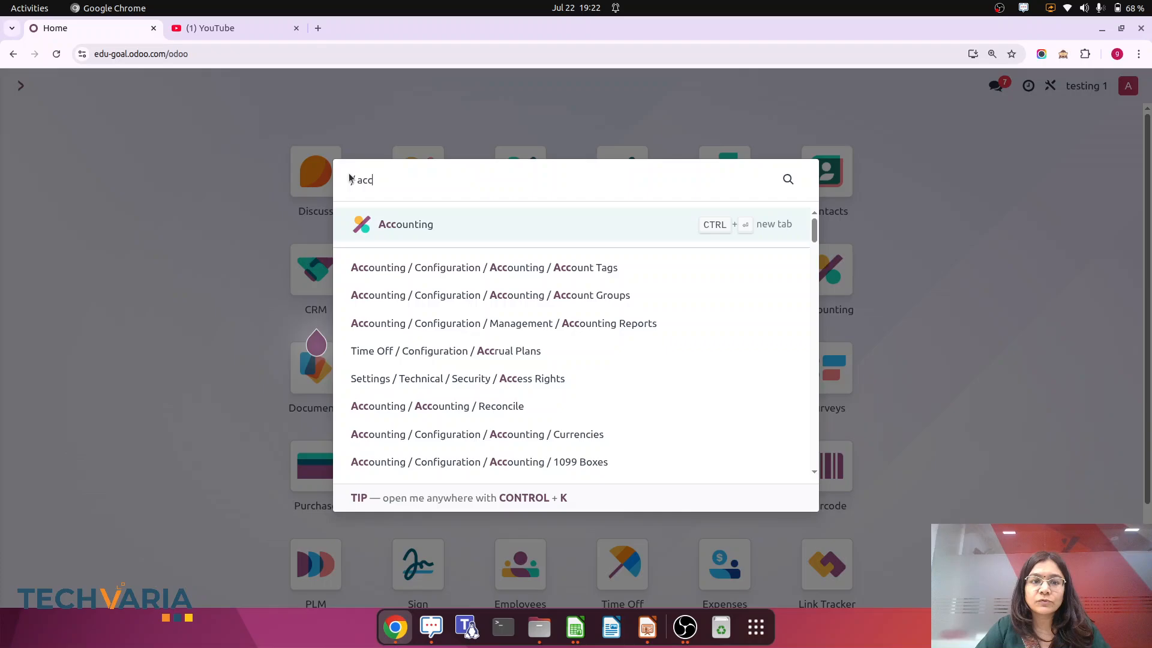
pyautogui.click(397, 225)
pyautogui.click(330, 84)
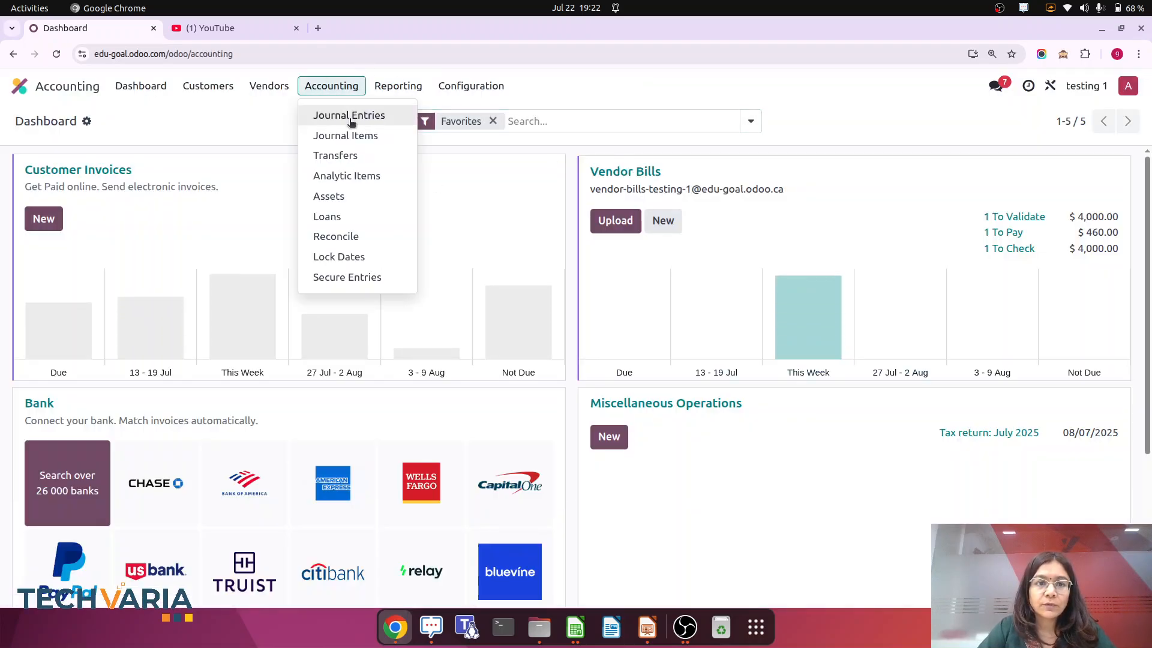
pyautogui.click(349, 119)
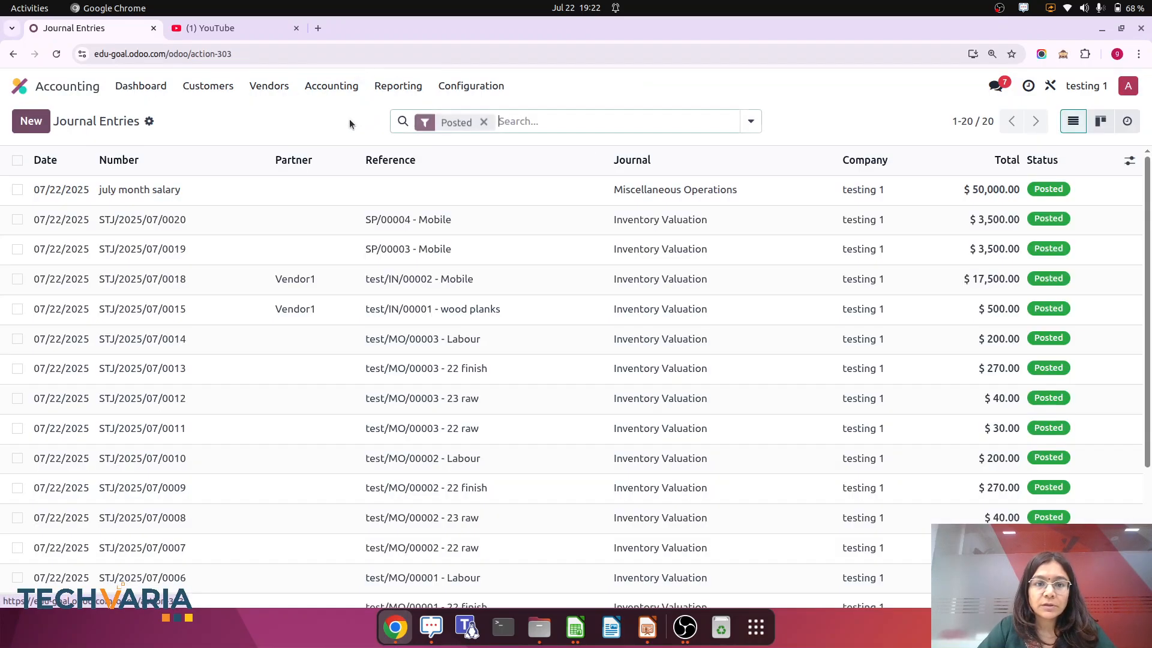
pyautogui.click(480, 222)
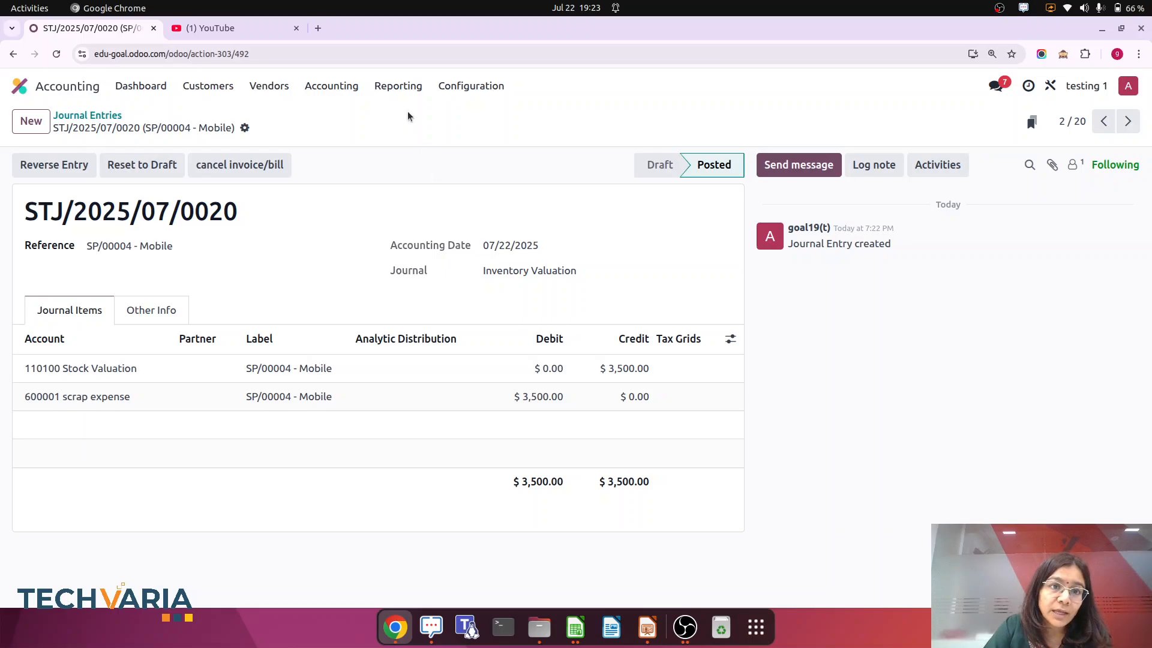
# Step: Open the General Ledger report in Accounting to review the account balances
pyautogui.click(399, 93)
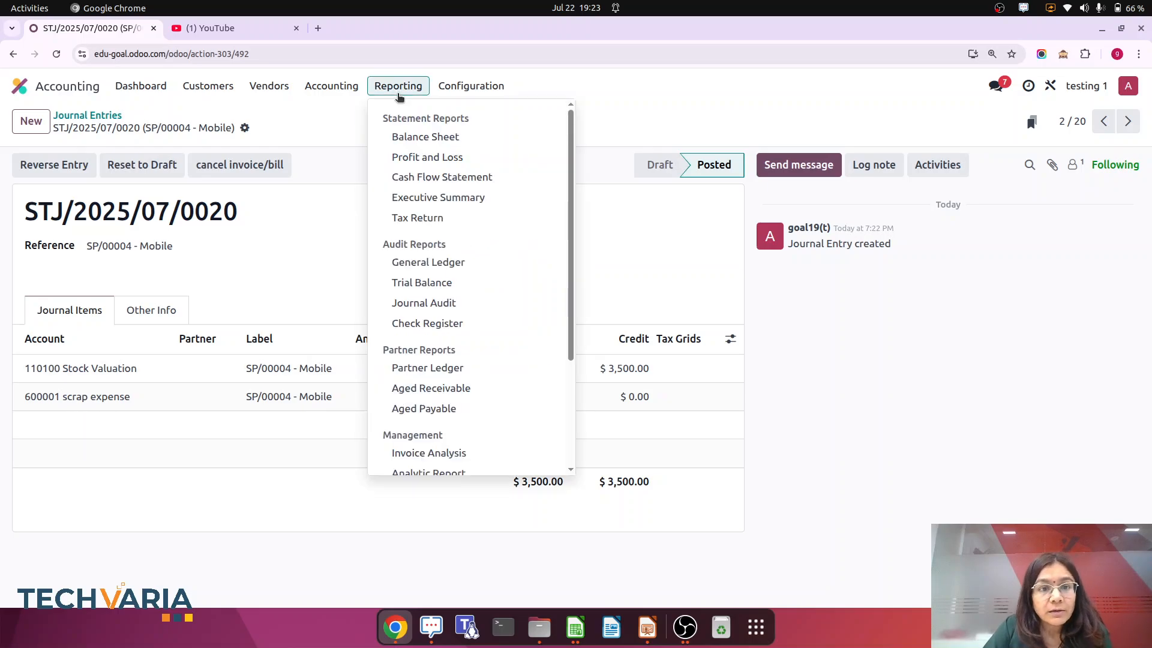
pyautogui.click(419, 262)
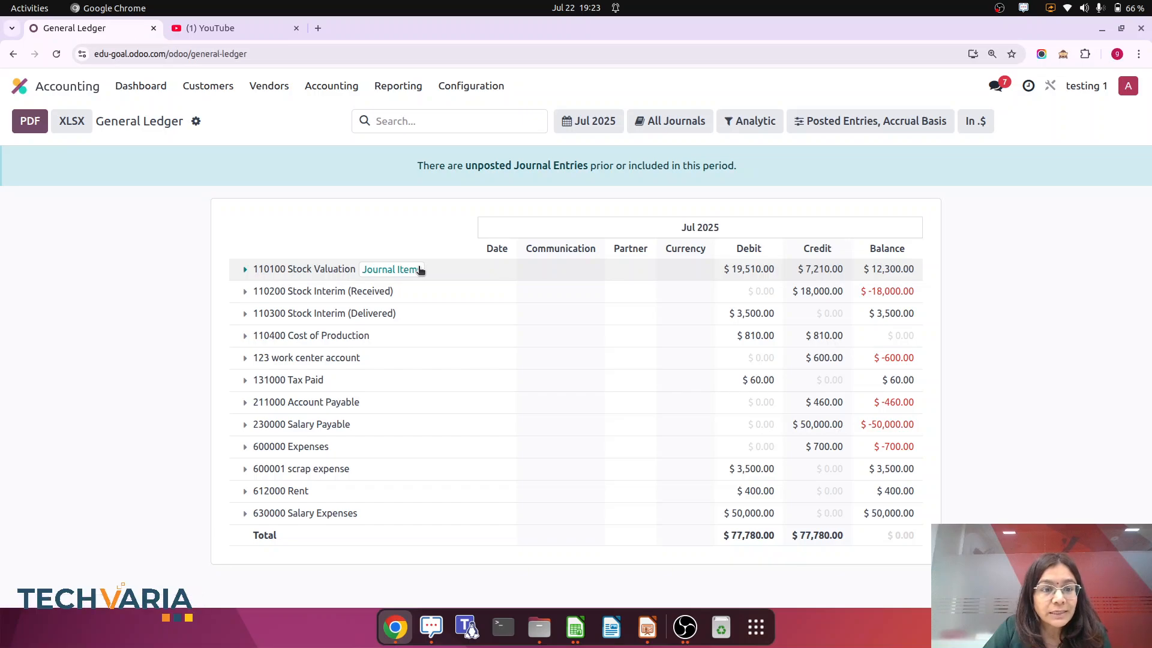